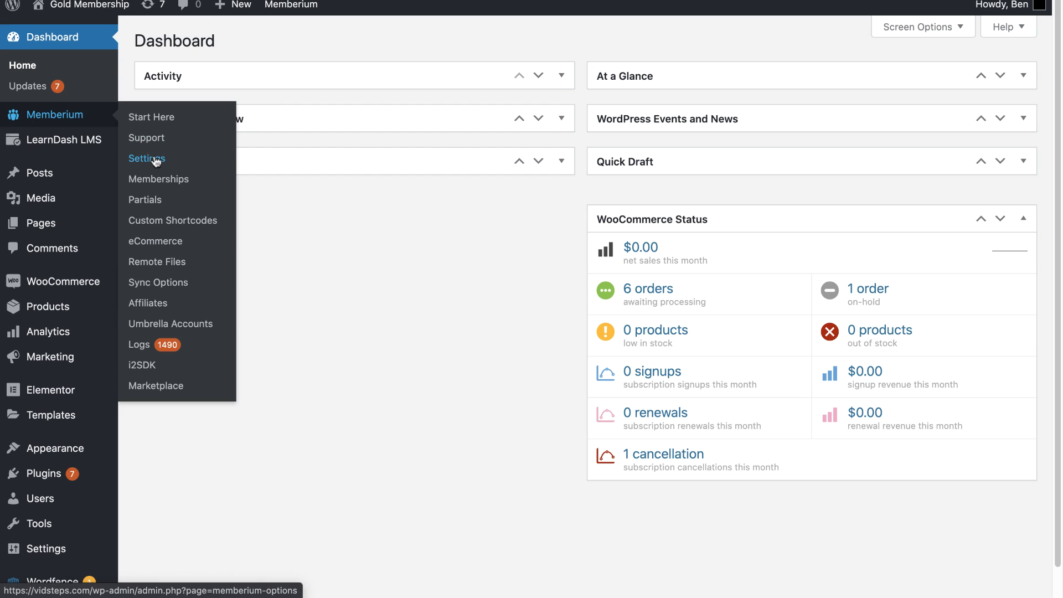
Step: Open Memberium's content protection settings and locate the Default Prohibited Action option
click(152, 159)
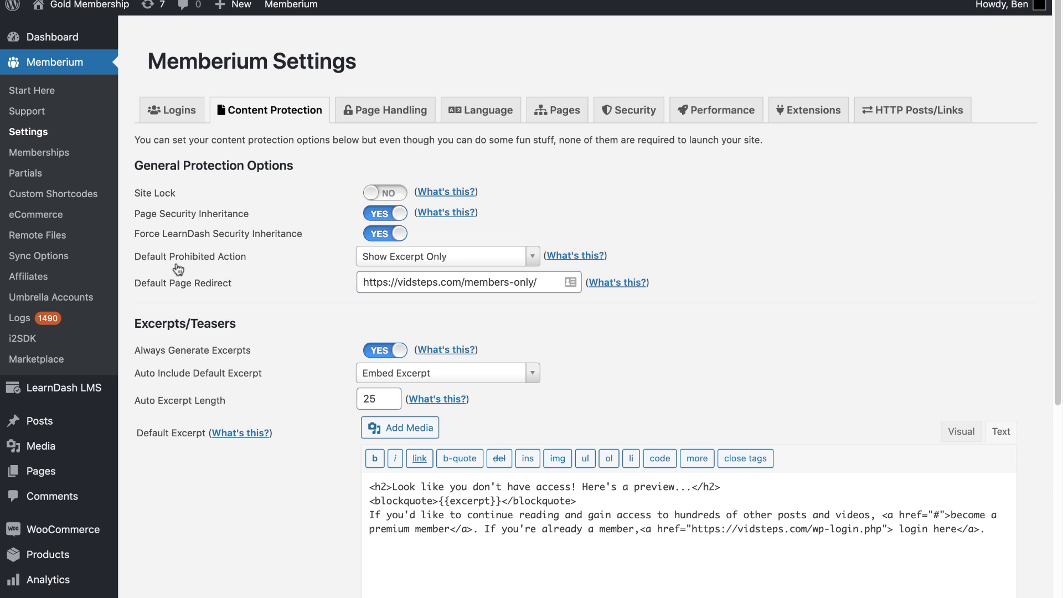
drag(141, 258, 257, 260)
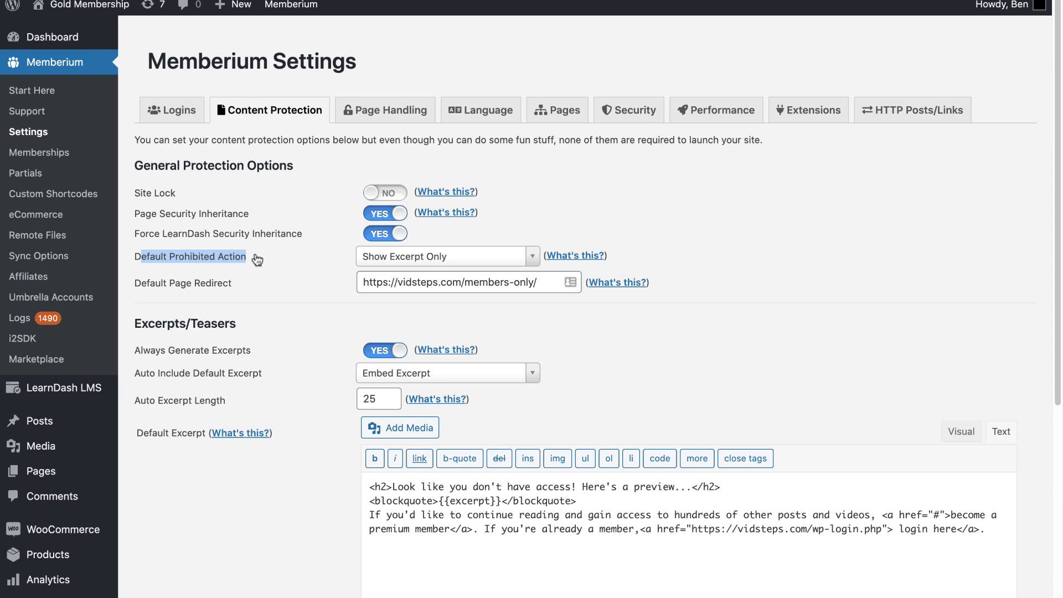
click(257, 260)
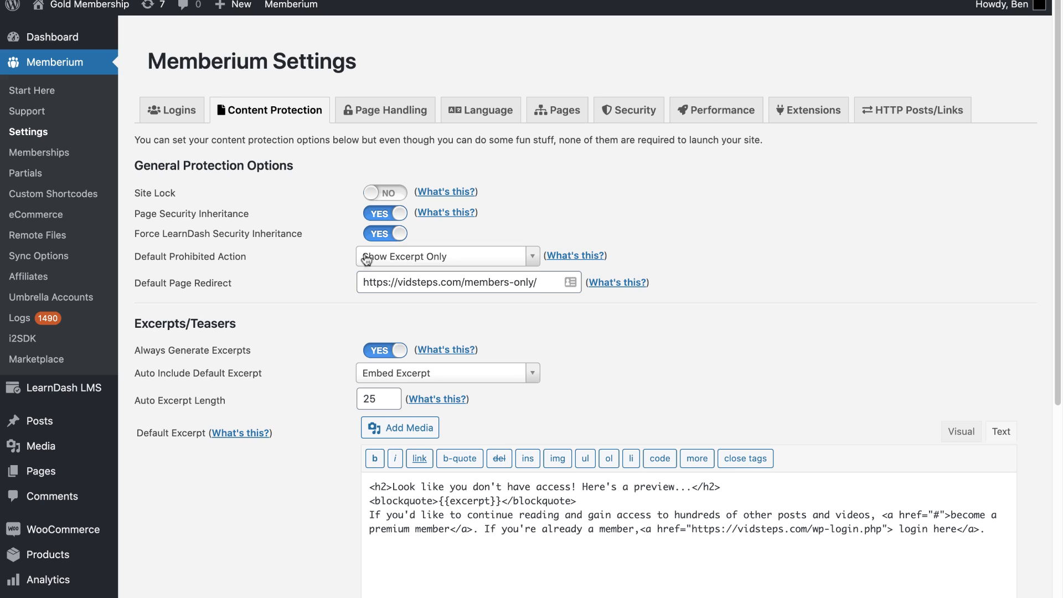
Step: Review the choices for the Default Prohibited Action and choose Show Excerpt Only
click(388, 257)
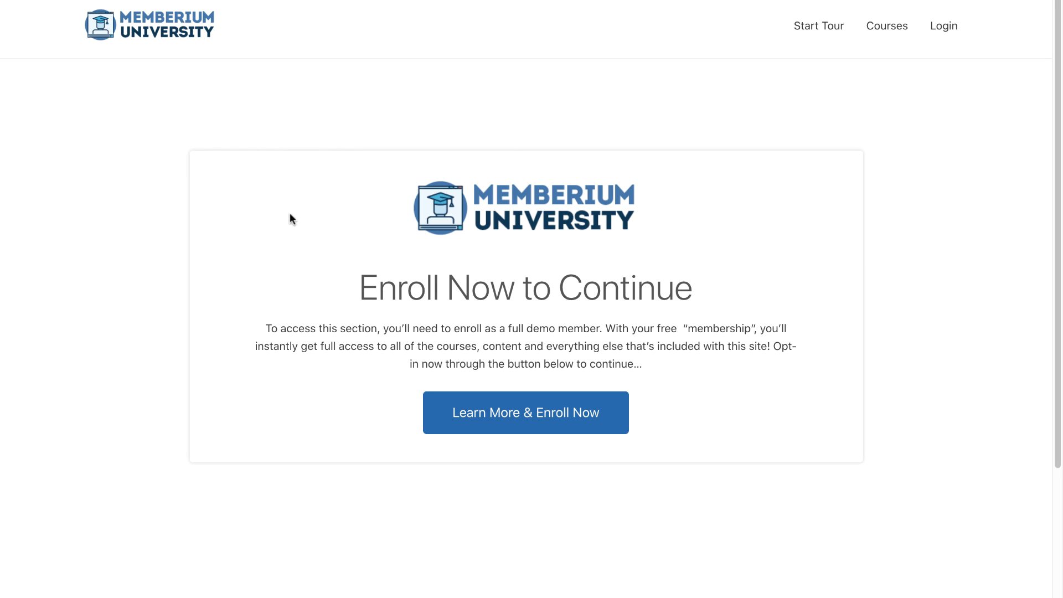
drag(217, 6, 309, 6)
click(312, 6)
click(264, 183)
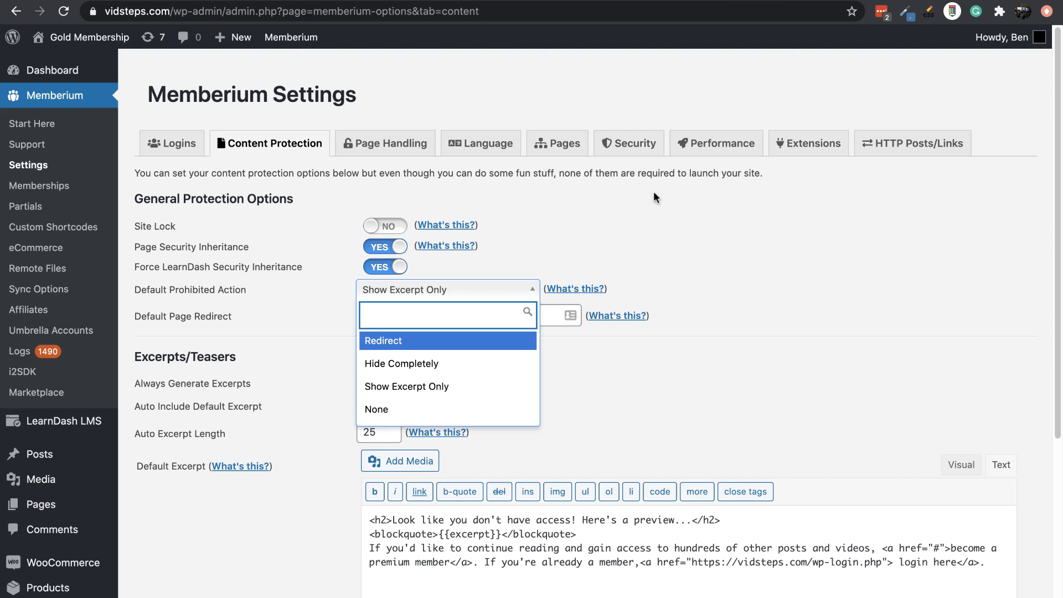
click(480, 387)
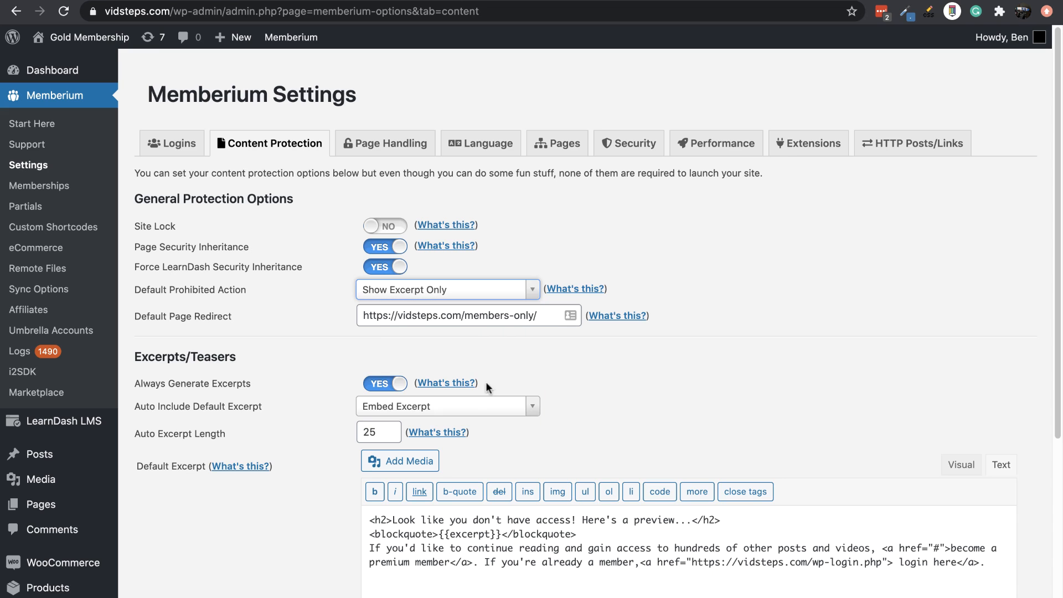
Step: Review the Default Excerpt content in the visual editor, including the {{excerpt}} placeholder and the premium member text
scroll(636, 360, down, 3)
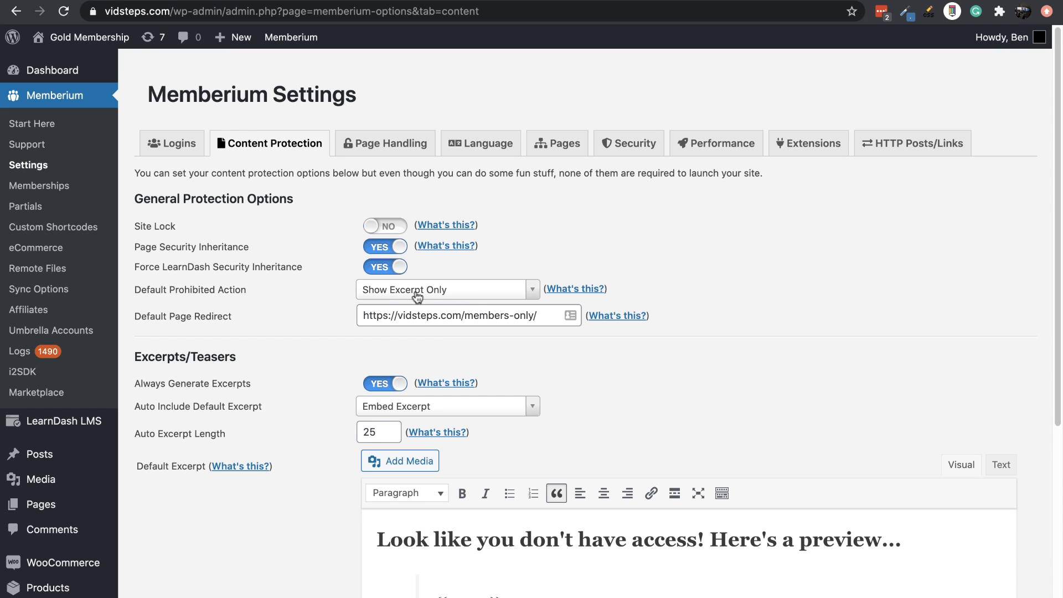
scroll(417, 297, down, 5)
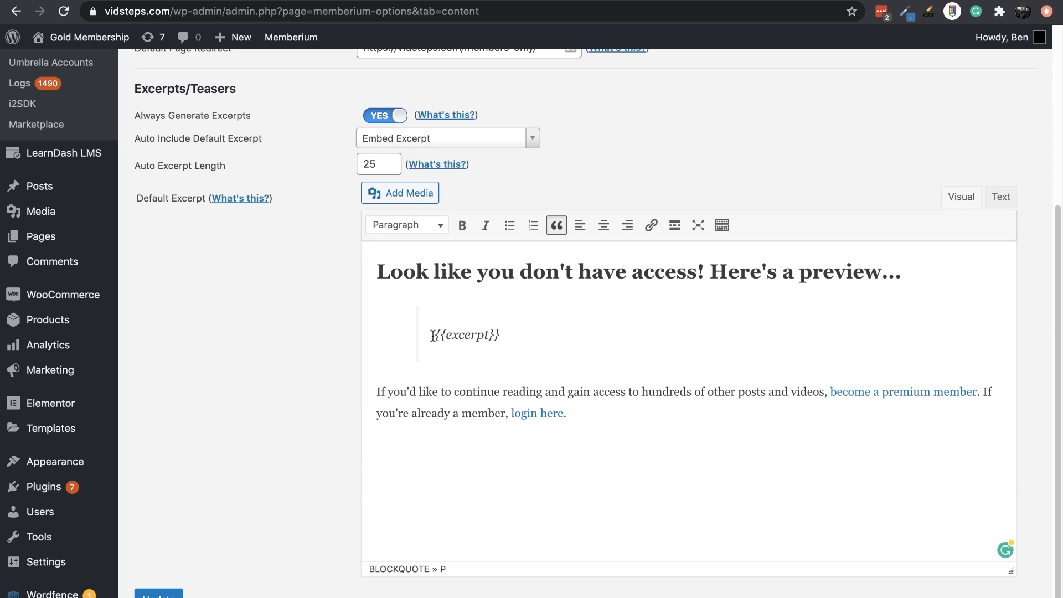
drag(434, 335, 502, 335)
click(527, 338)
drag(387, 391, 627, 392)
click(626, 392)
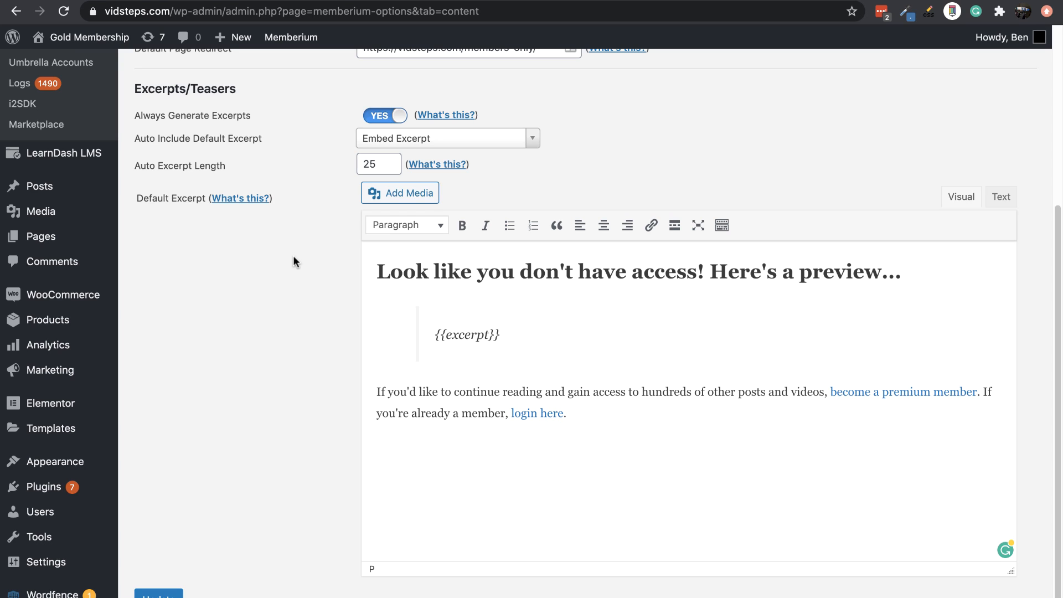
Step: Turn Always Generate Excerpts off and back on
right_click(162, 117)
click(146, 115)
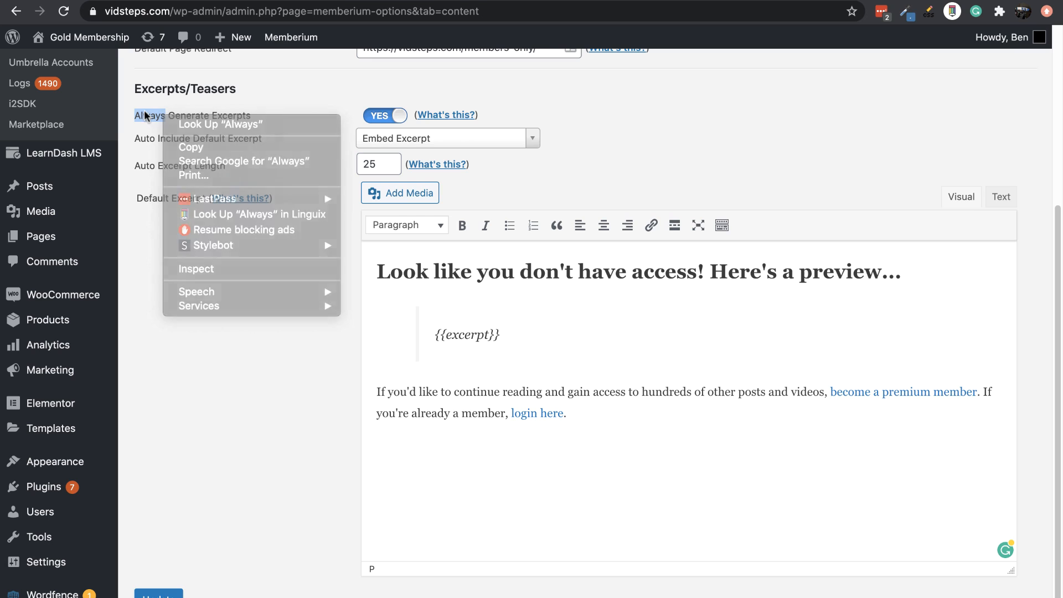
click(388, 115)
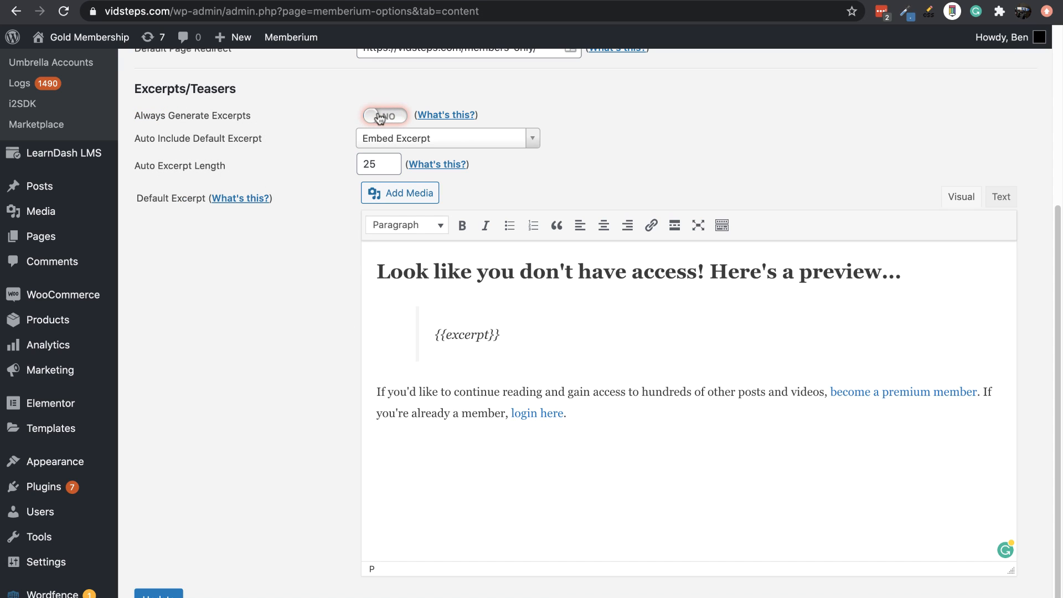
click(380, 117)
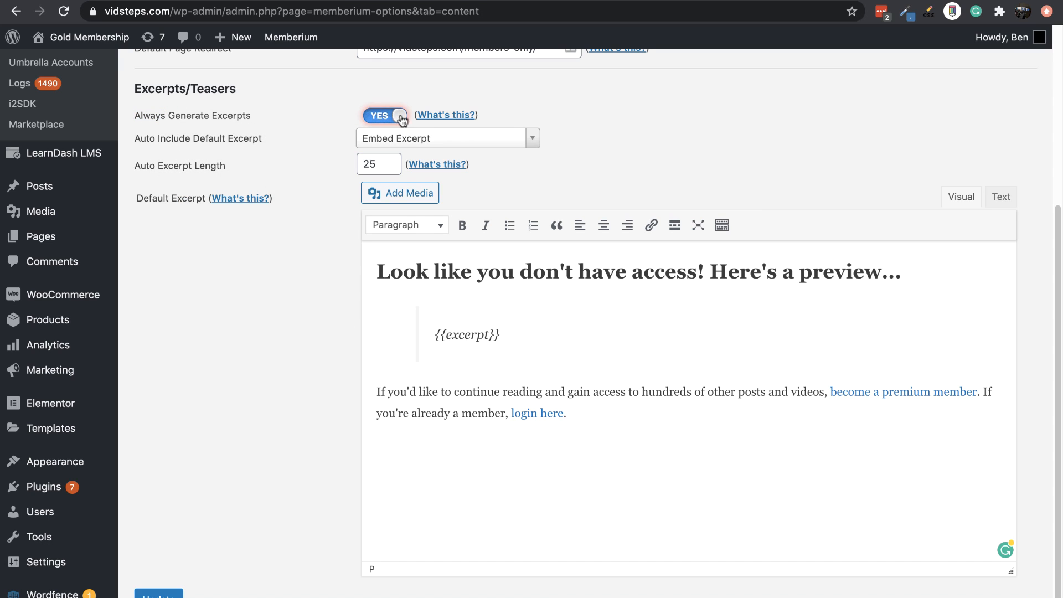
Step: Set the Auto Excerpt Length to 10
drag(156, 166, 224, 167)
click(281, 172)
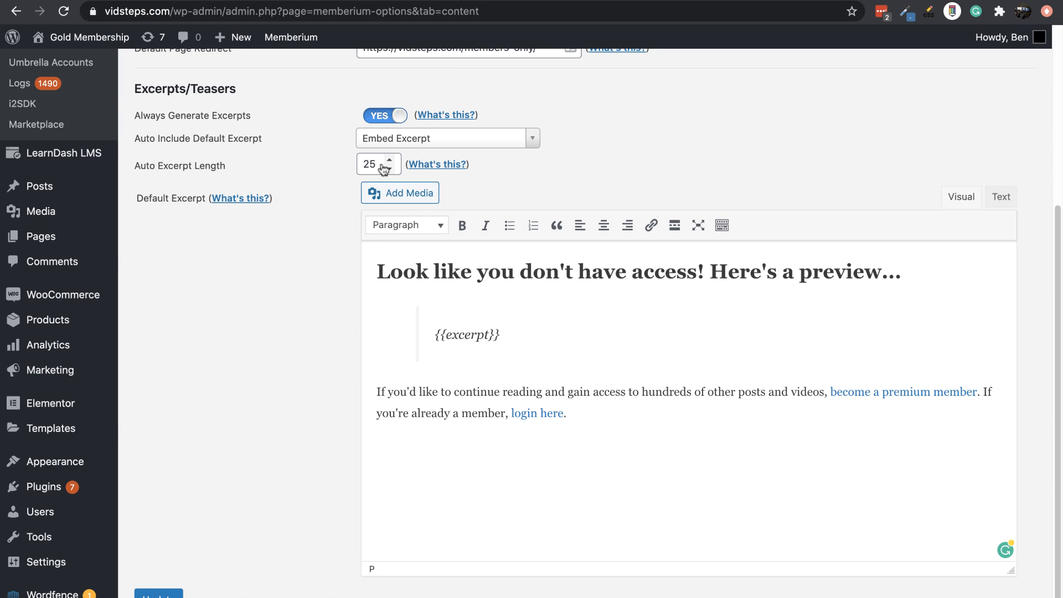
drag(380, 164, 355, 171)
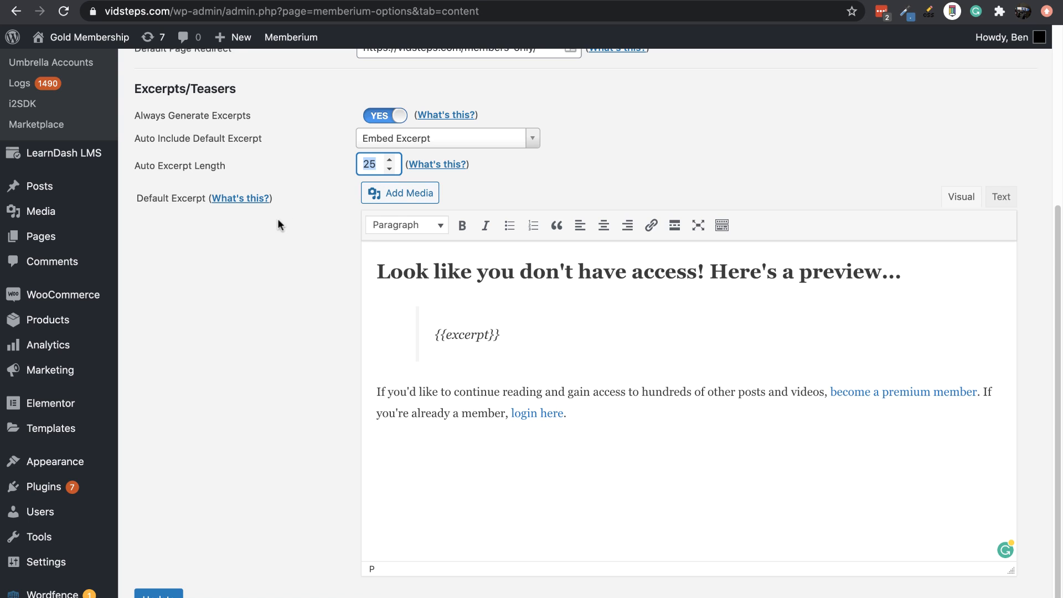
text(10)
click(244, 274)
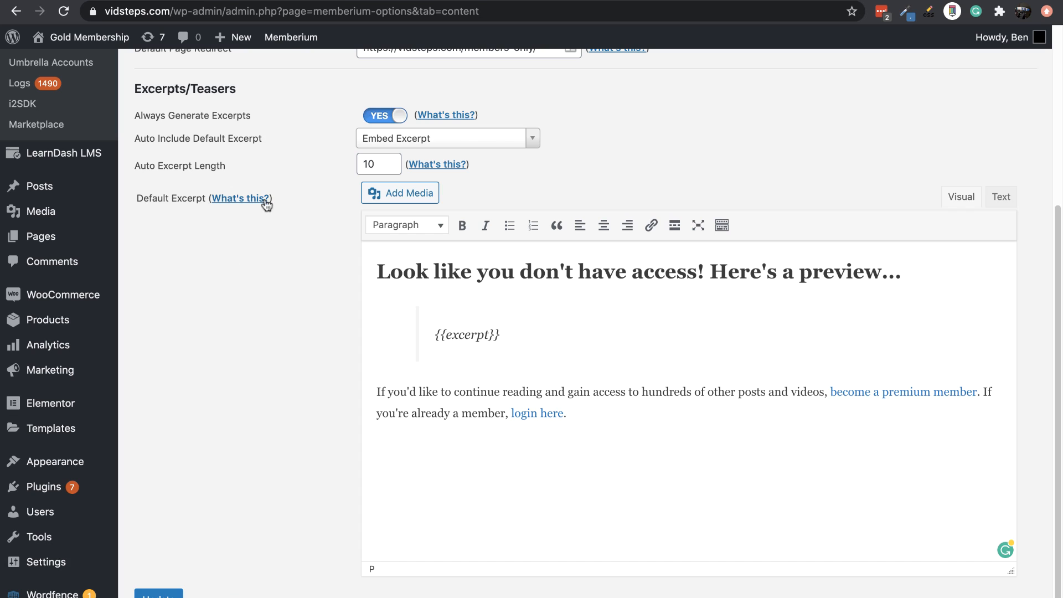
Step: Choose Embed Excerpt for the Auto Include Default Excerpt option
drag(147, 139, 254, 144)
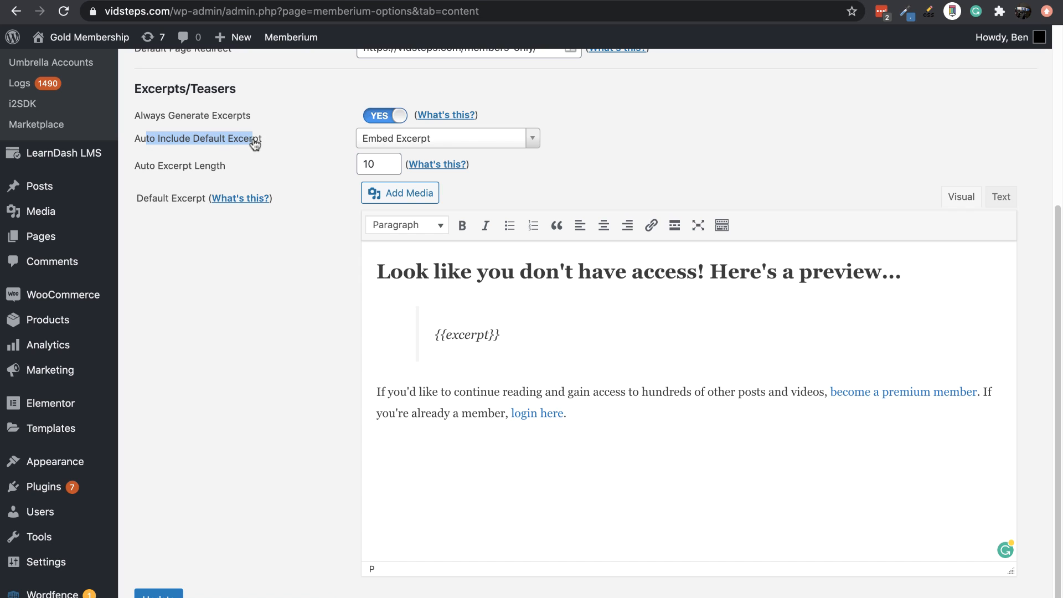
click(435, 139)
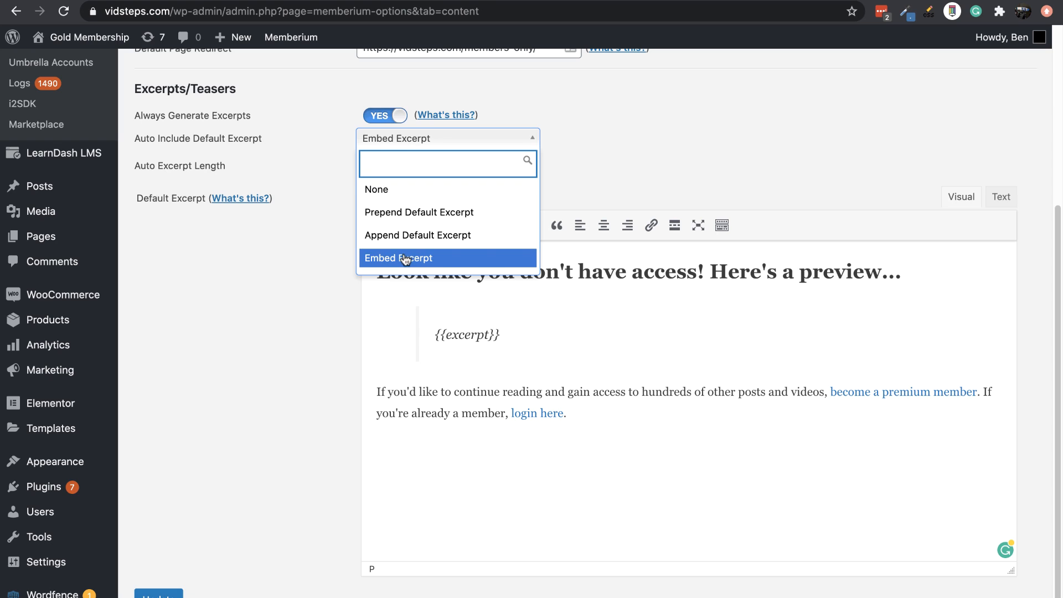
click(408, 258)
Step: Examine the {{excerpt}} placeholder inside the Default Excerpt's blockquote
drag(435, 335, 501, 335)
click(502, 335)
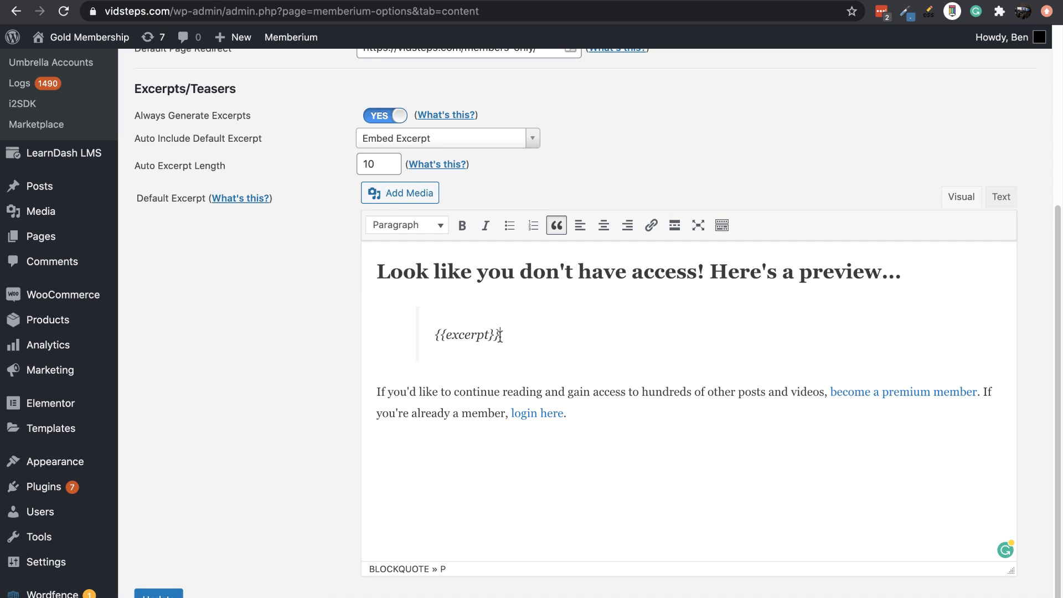
drag(497, 336, 440, 338)
triple_click(441, 339)
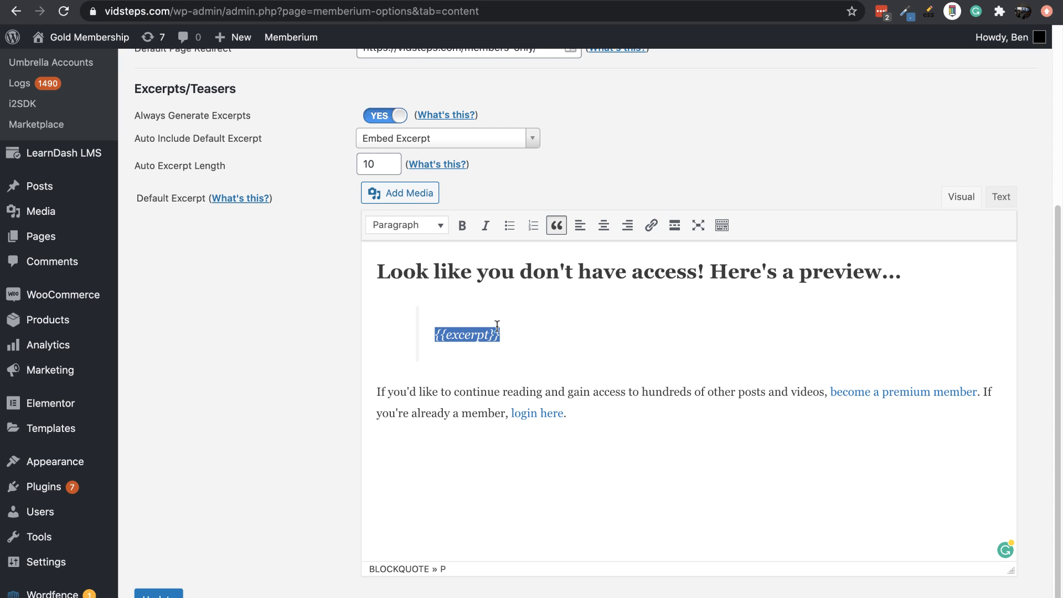
triple_click(455, 336)
click(517, 344)
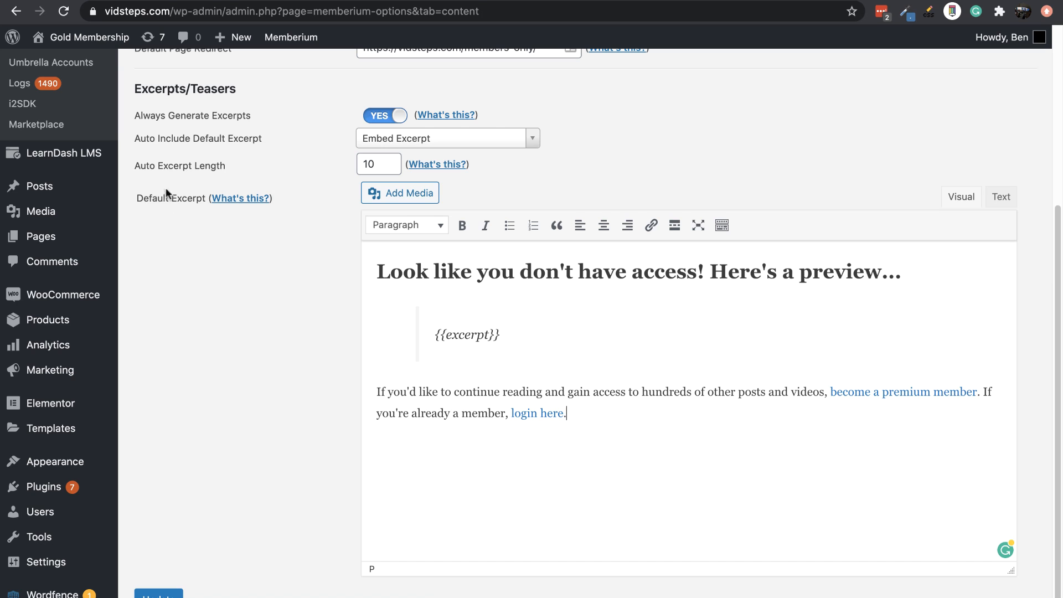
Step: Set the Default Prohibited Action to Redirect and check the Default Page Redirect address
scroll(374, 289, up, 5)
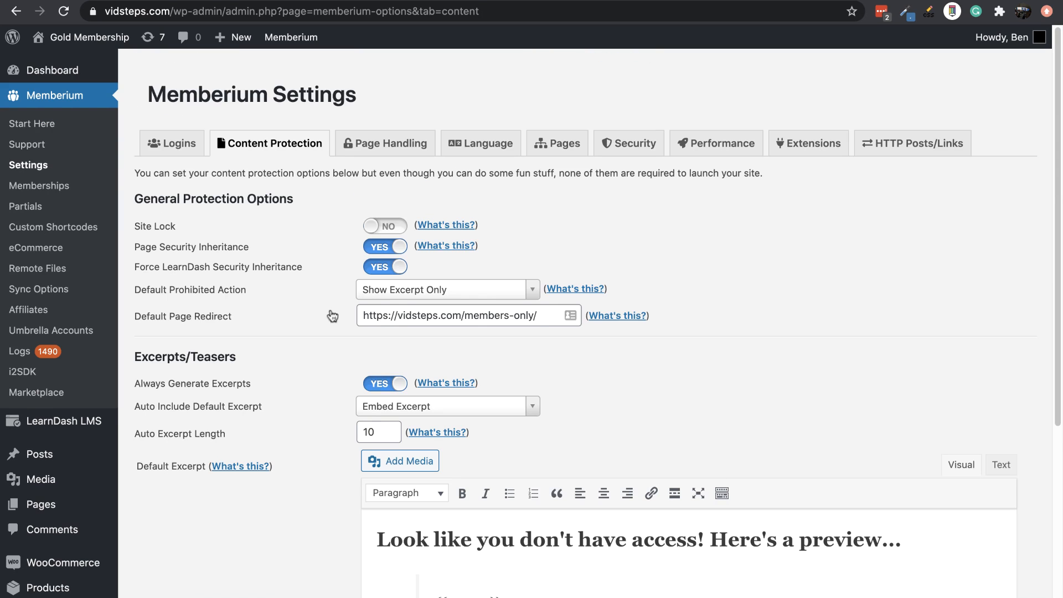
click(397, 294)
click(394, 344)
click(406, 293)
click(312, 325)
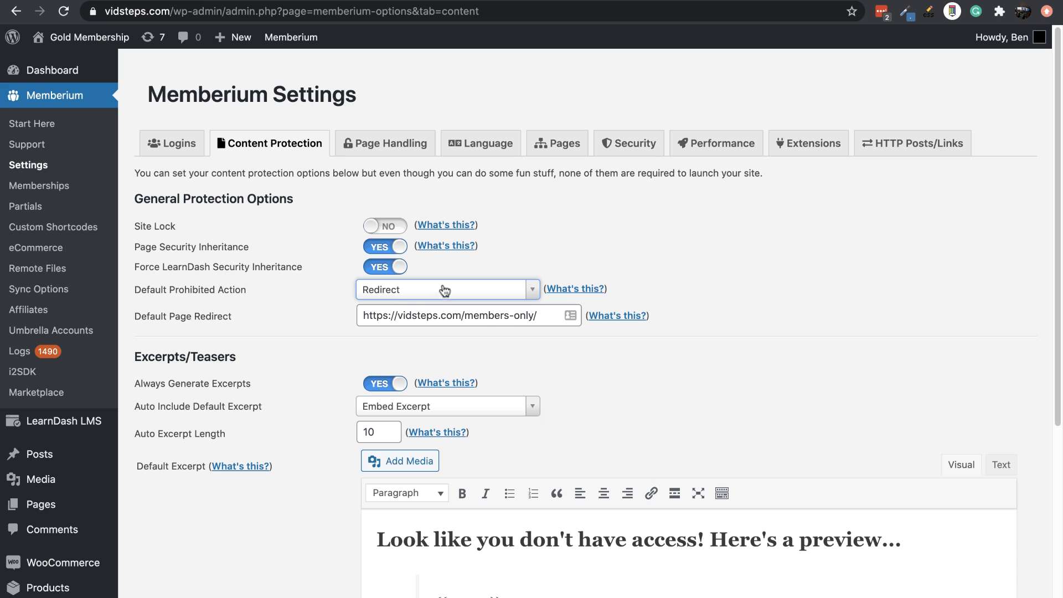
drag(549, 316, 465, 316)
click(465, 316)
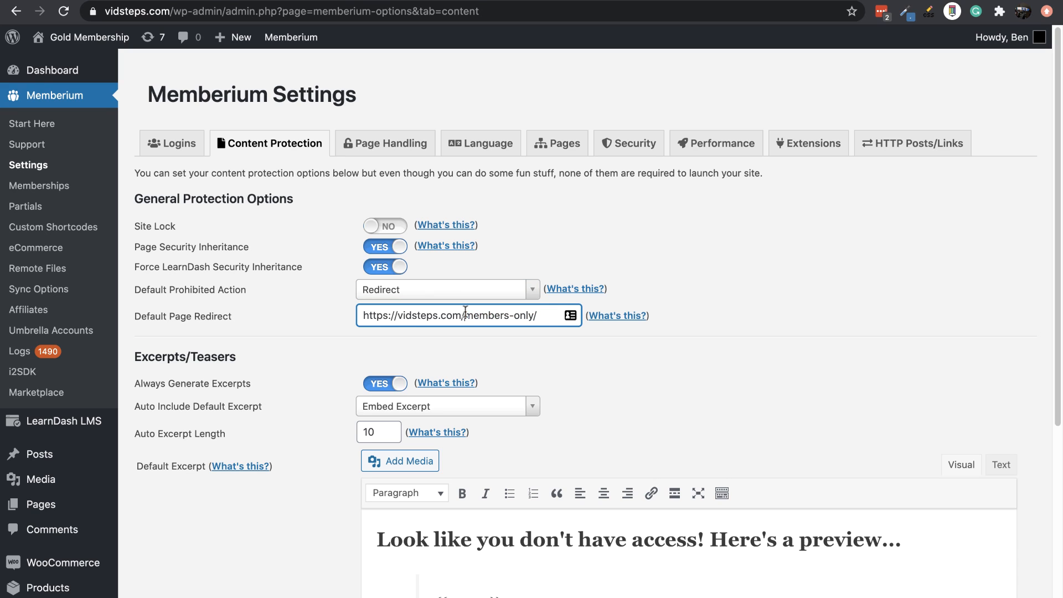
Step: Copy the memb_is_post_type shortcode for sfwd-lessons from the memb_is_post_type post into a new paragraph at the end of the Default Excerpt
scroll(277, 443, down, 5)
scroll(274, 452, down, 1)
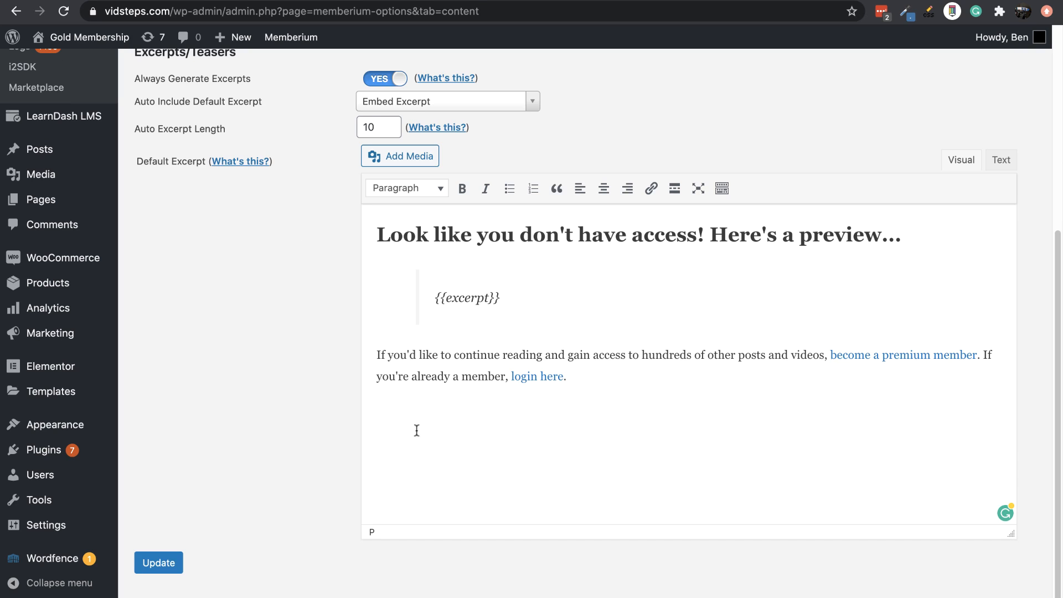
key(Return)
key(Return)
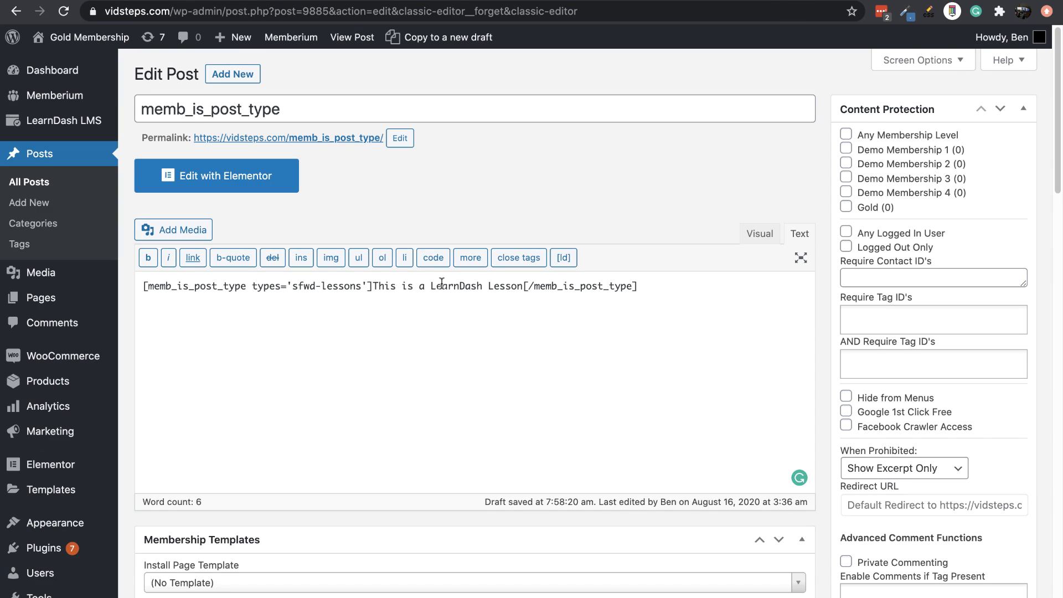
triple_click(440, 284)
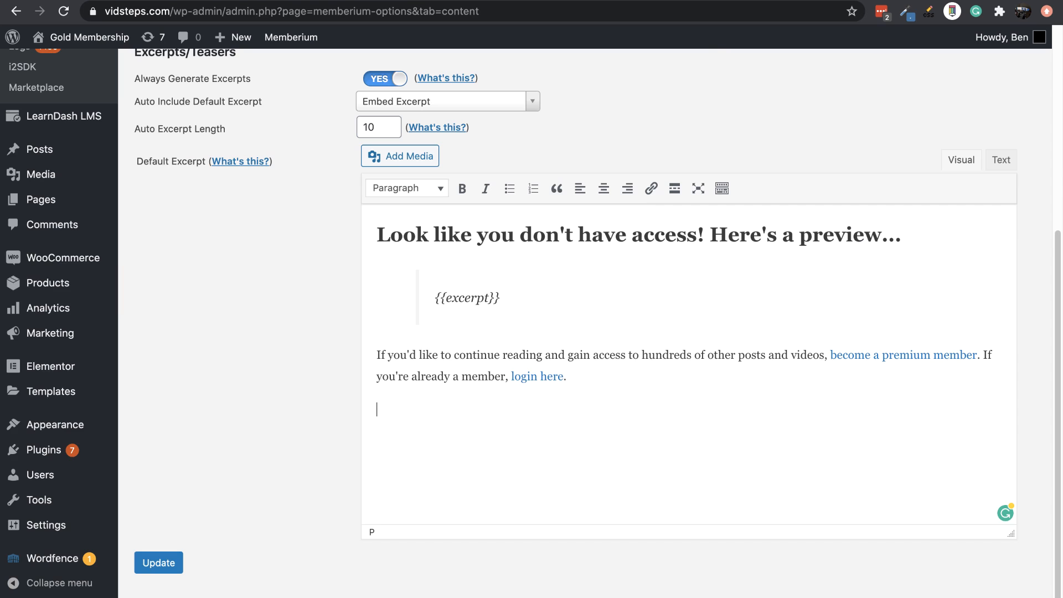
text([memb_is_post_type types='sfwd-lessons']This is a LearnDash Lesson[/memb_is_post_type])
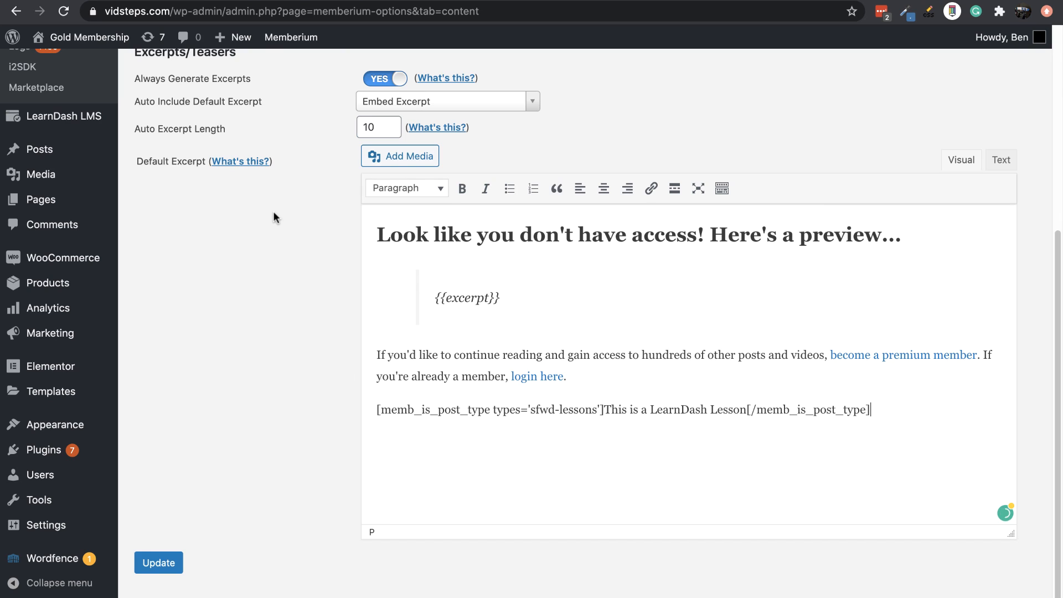
Step: Replace the shortcode's inner text with "To gain access to all of our lessons, click here to become a VIP member."
drag(379, 410, 747, 407)
click(593, 410)
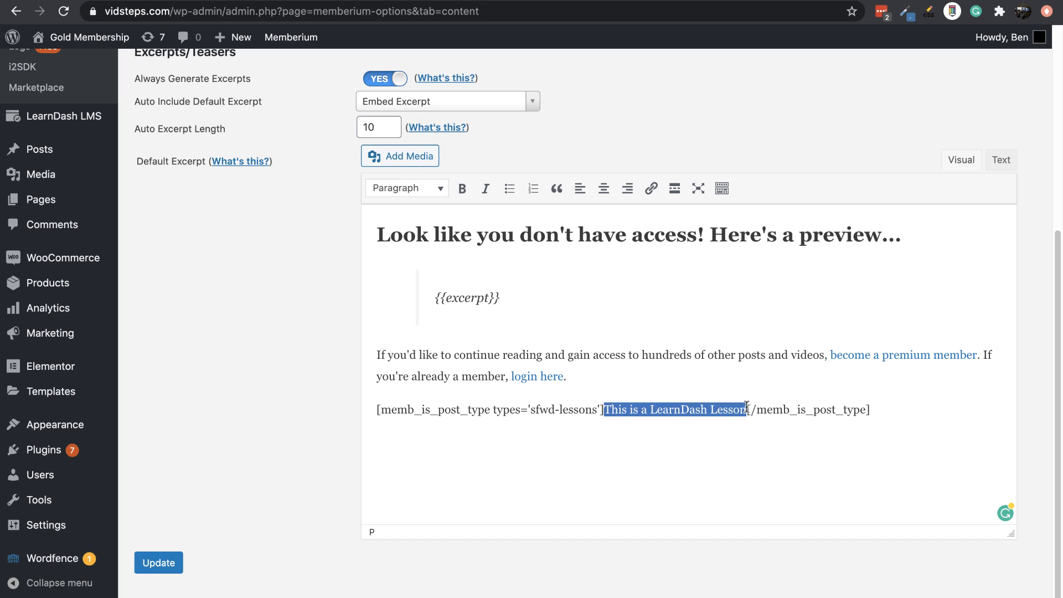
click(747, 407)
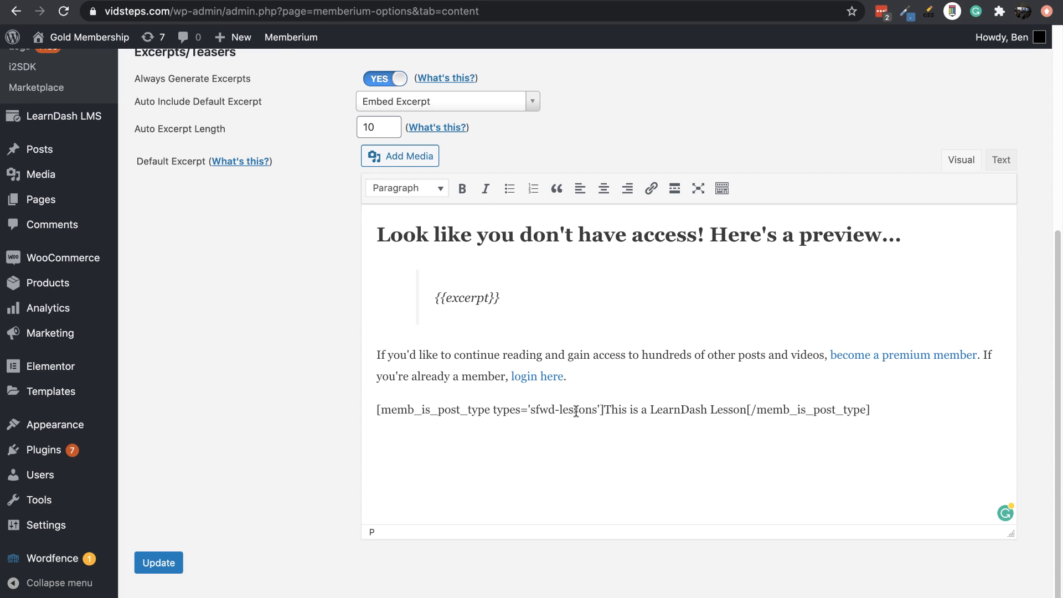
drag(607, 412, 744, 408)
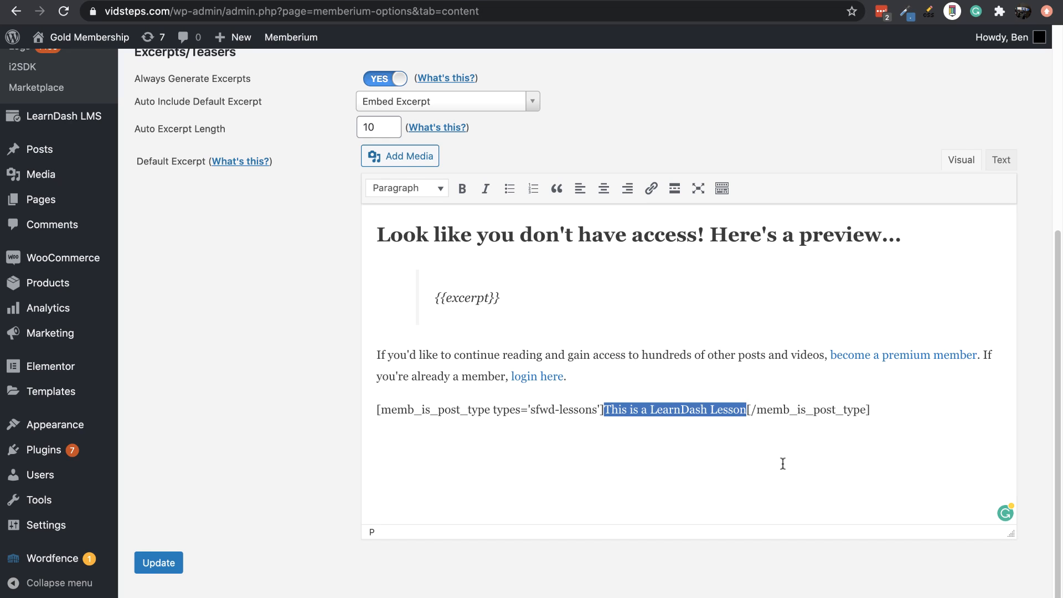
text(To gain access to all of our lessons, click here to become a VIP member.)
Step: Examine the sfwd-lessons shortcode and its VIP member message, including the words "click here"
click(516, 426)
drag(516, 426, 358, 408)
click(422, 410)
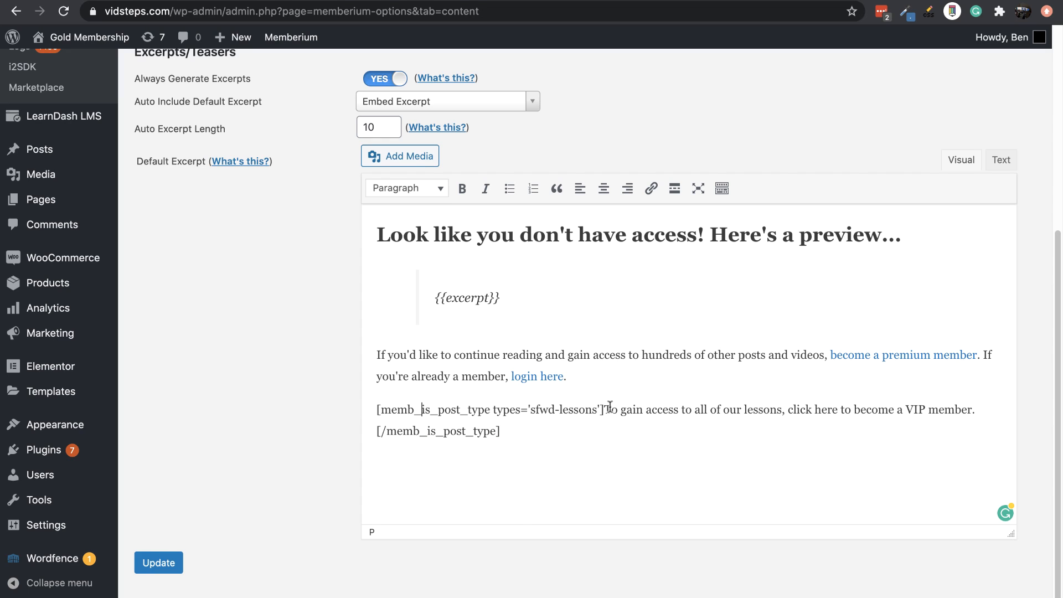
drag(604, 410, 805, 413)
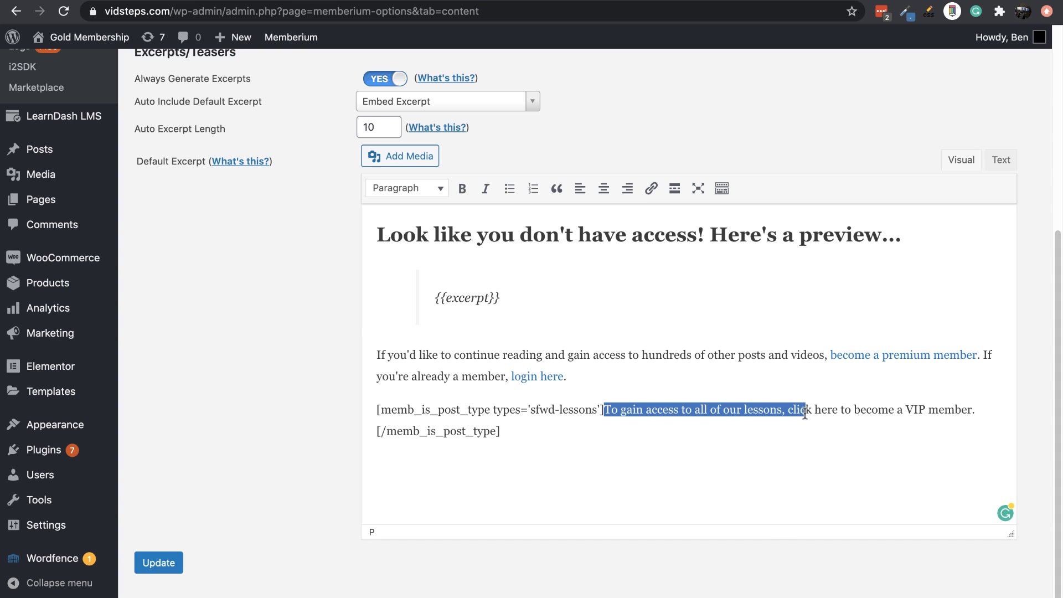
click(805, 413)
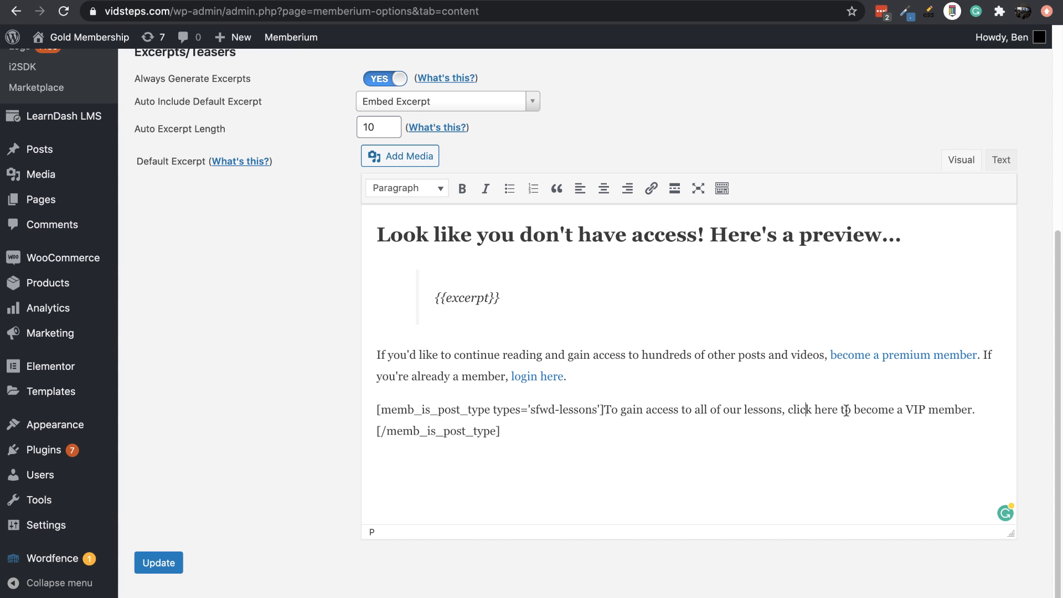
drag(840, 411, 787, 411)
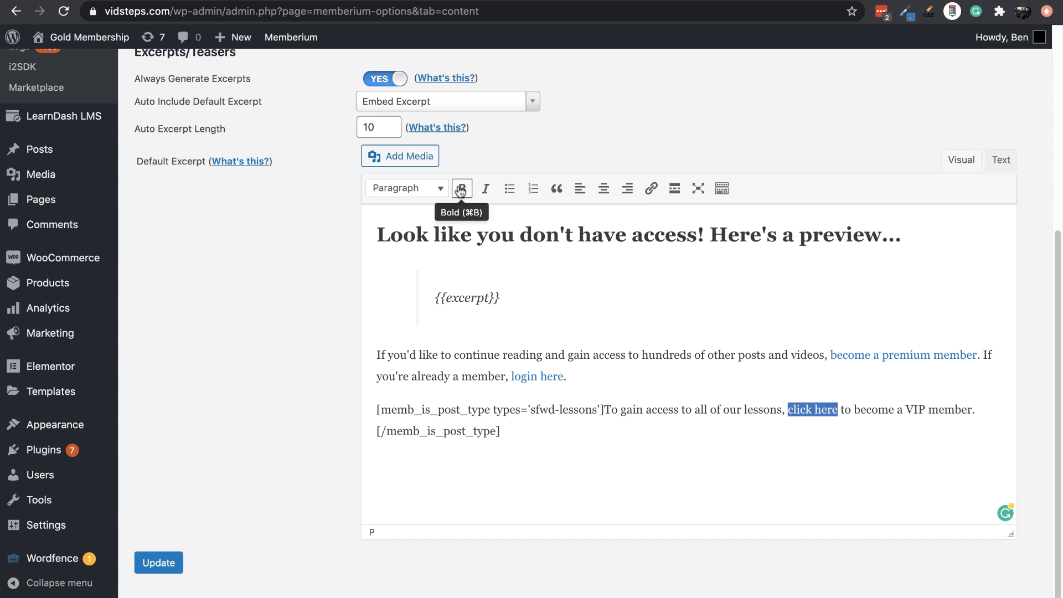
click(774, 426)
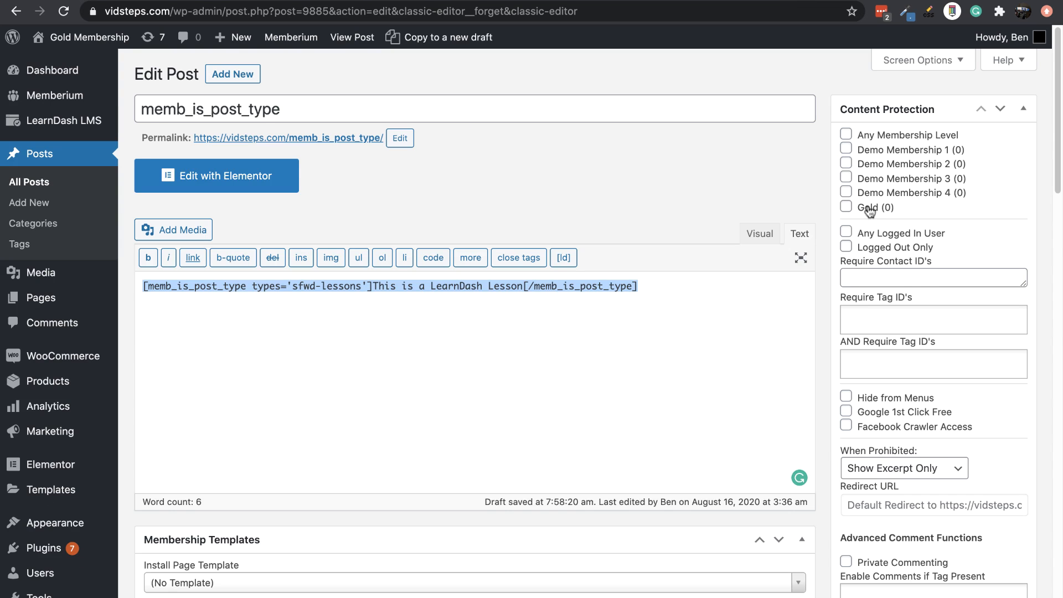
Step: In the memb_is_post_type post's Content Protection, select Demo Membership 2 and set When Prohibited to Site Default (Excerpt)
click(847, 163)
click(582, 216)
scroll(900, 252, down, 5)
drag(856, 138, 917, 141)
click(918, 143)
click(918, 158)
click(911, 130)
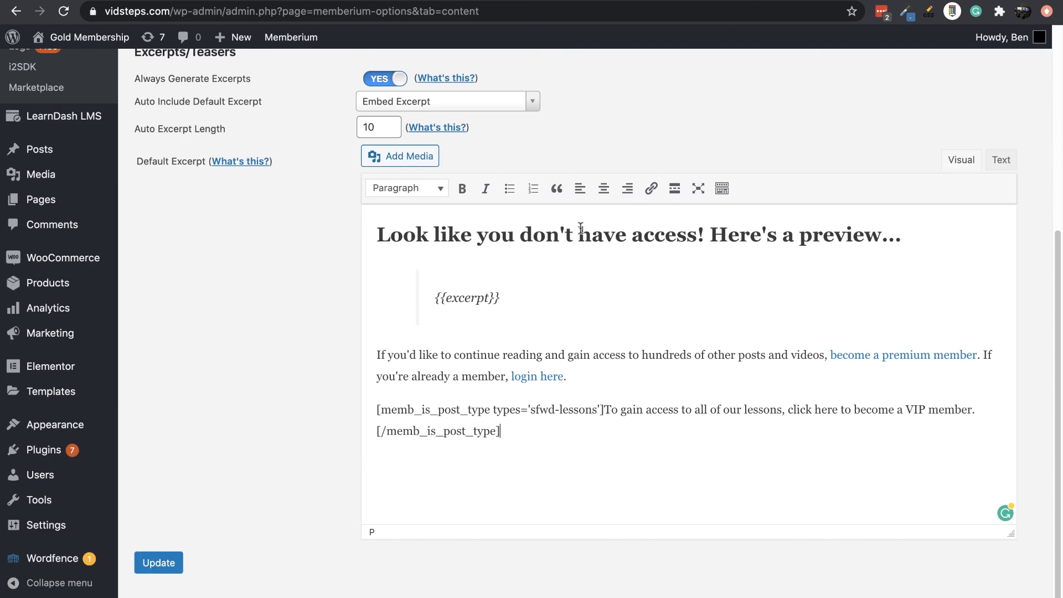
Step: Review the Default Prohibited Action choices in Memberium Settings, keeping Redirect selected
scroll(581, 228, up, 5)
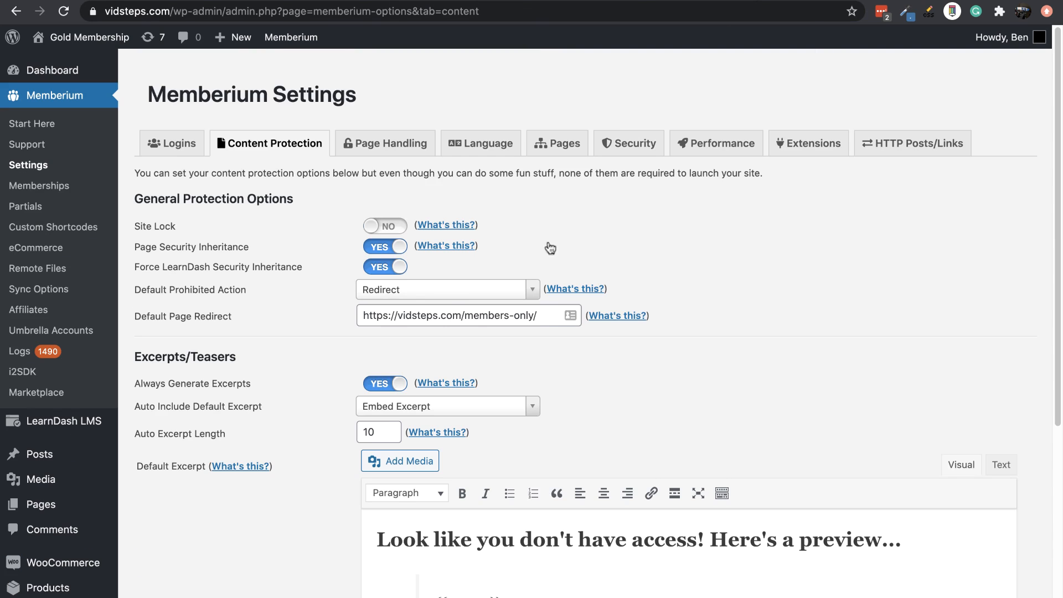
click(403, 290)
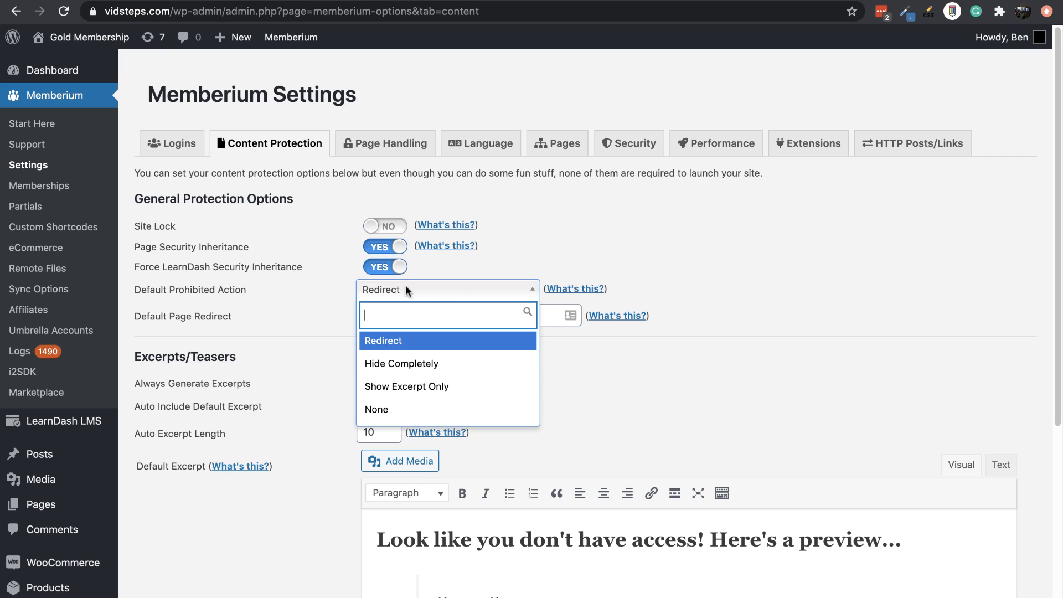
click(369, 344)
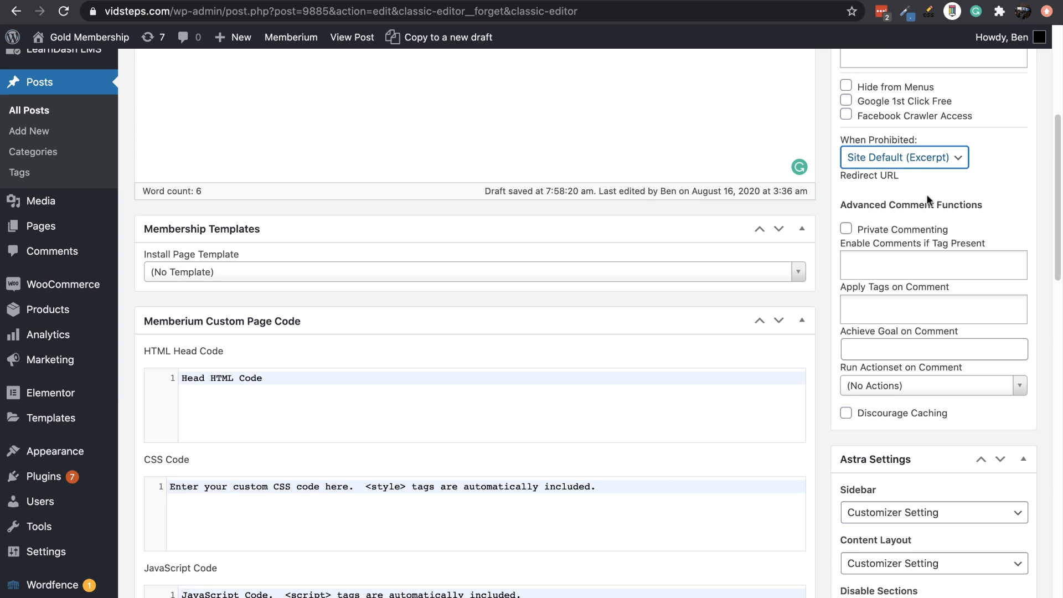
click(900, 160)
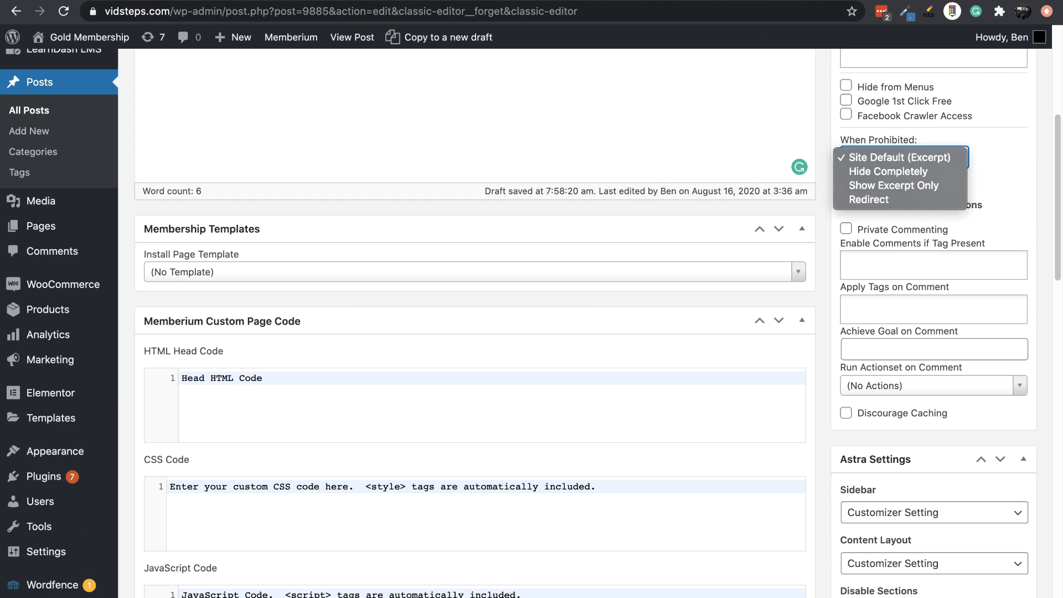
click(898, 188)
click(897, 159)
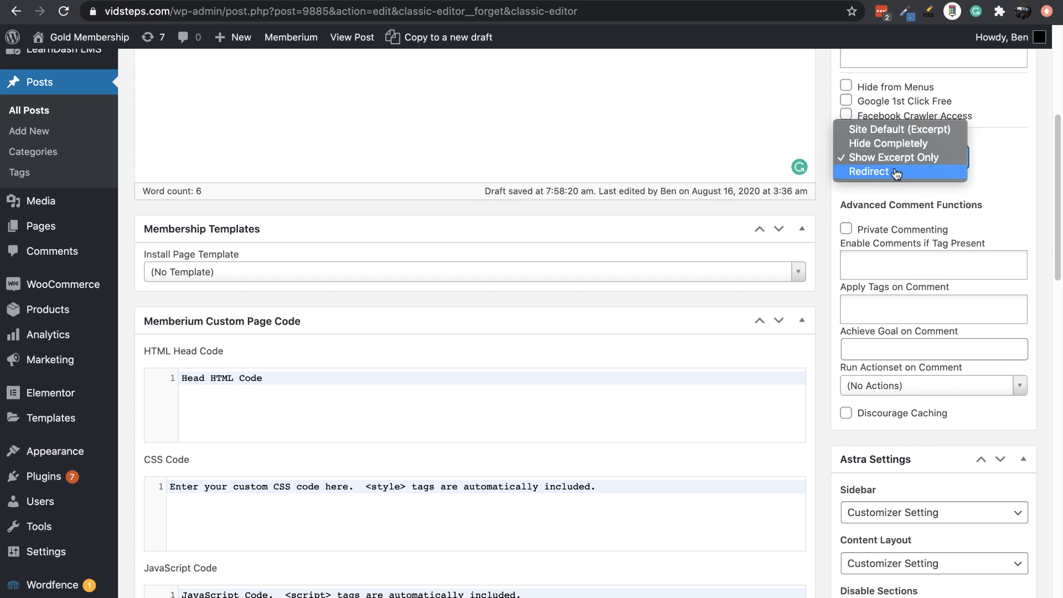
click(897, 172)
click(891, 194)
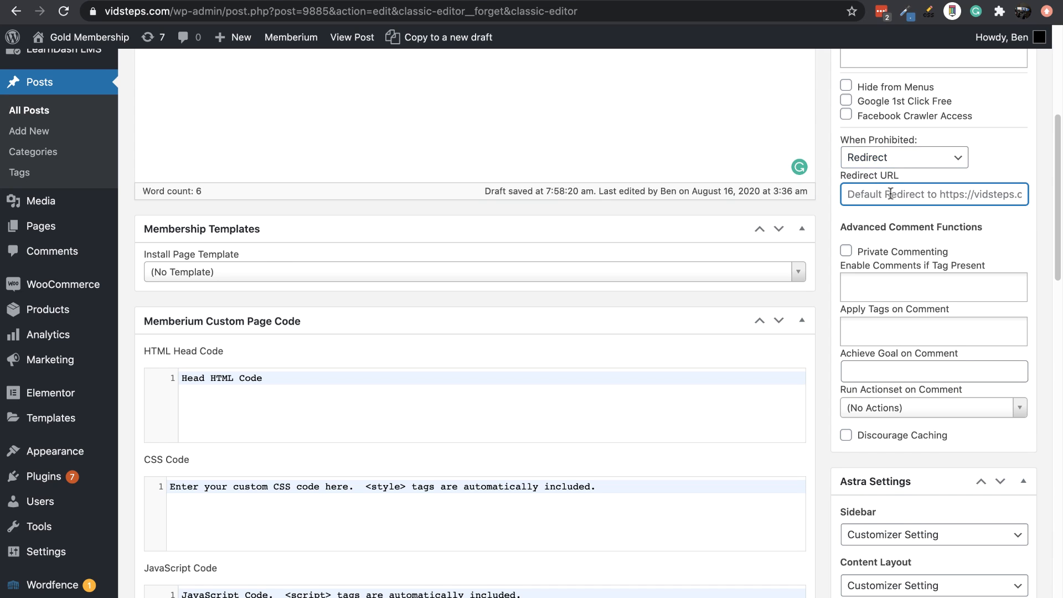
text(https://google.com)
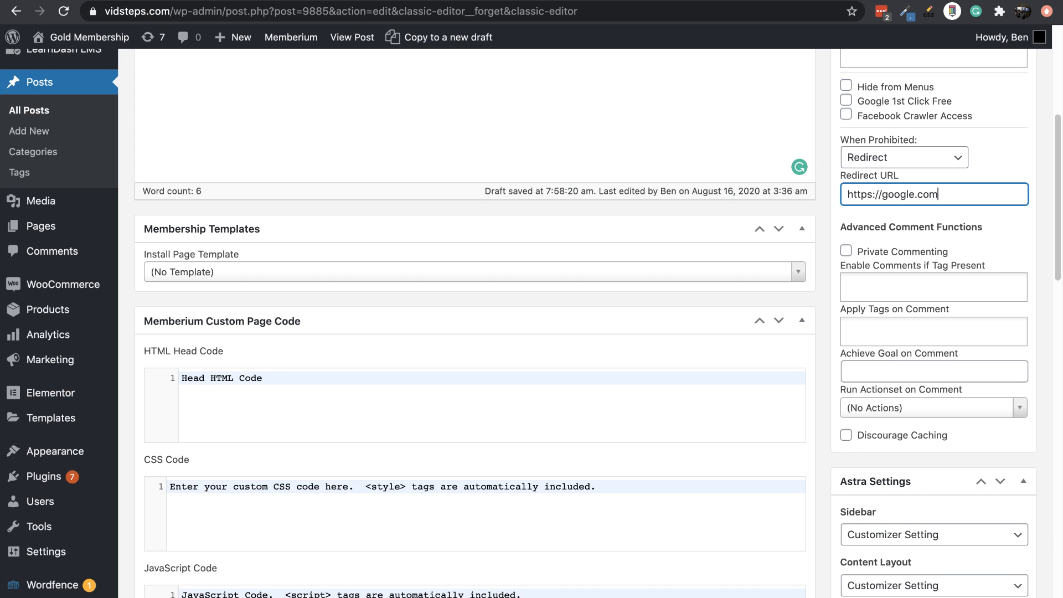
Step: Clear the post's custom Redirect URL
key(BackSpace)
key(BackSpace)
key(BackSpace)
key(BackSpace)
key(BackSpace)
key(BackSpace)
key(BackSpace)
key(BackSpace)
key(BackSpace)
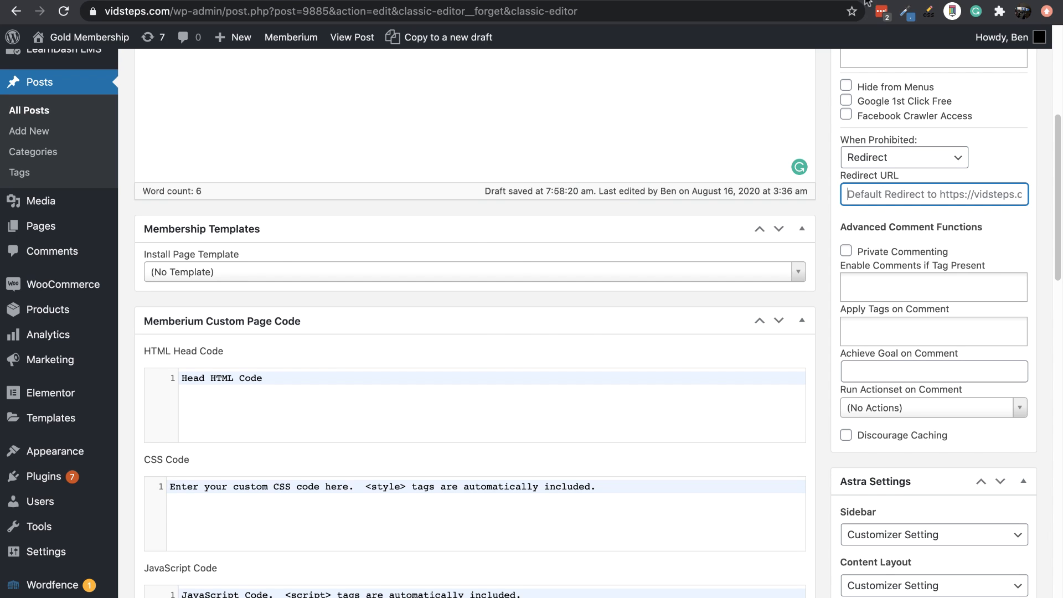
Step: Examine the demo site's members-only page, including its logo, enrollment message and the members-only part of its address
key(ctrl+Tab)
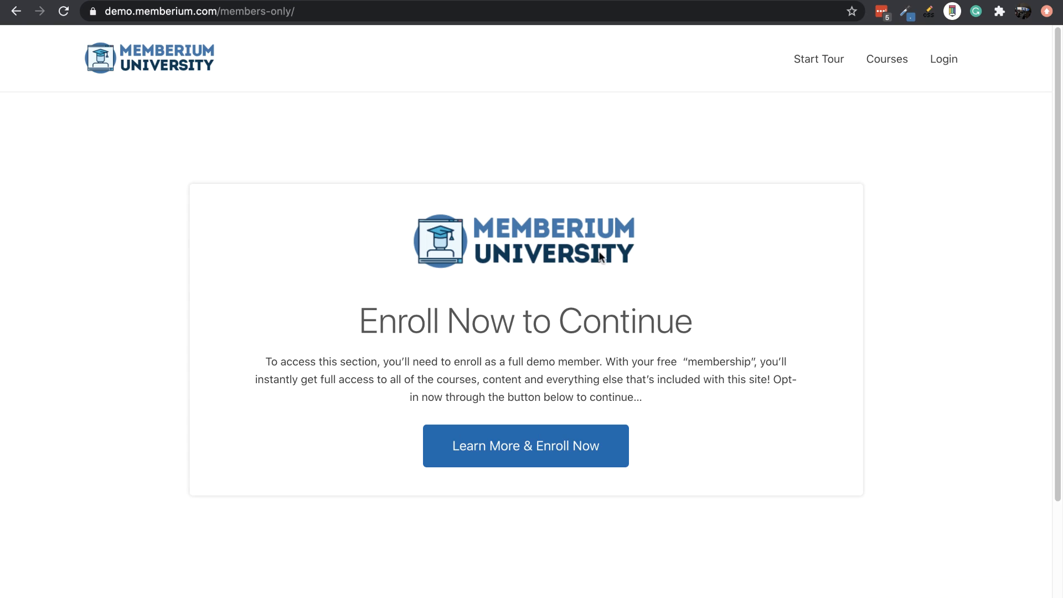
drag(319, 362, 402, 362)
click(402, 362)
key(ctrl+Tab)
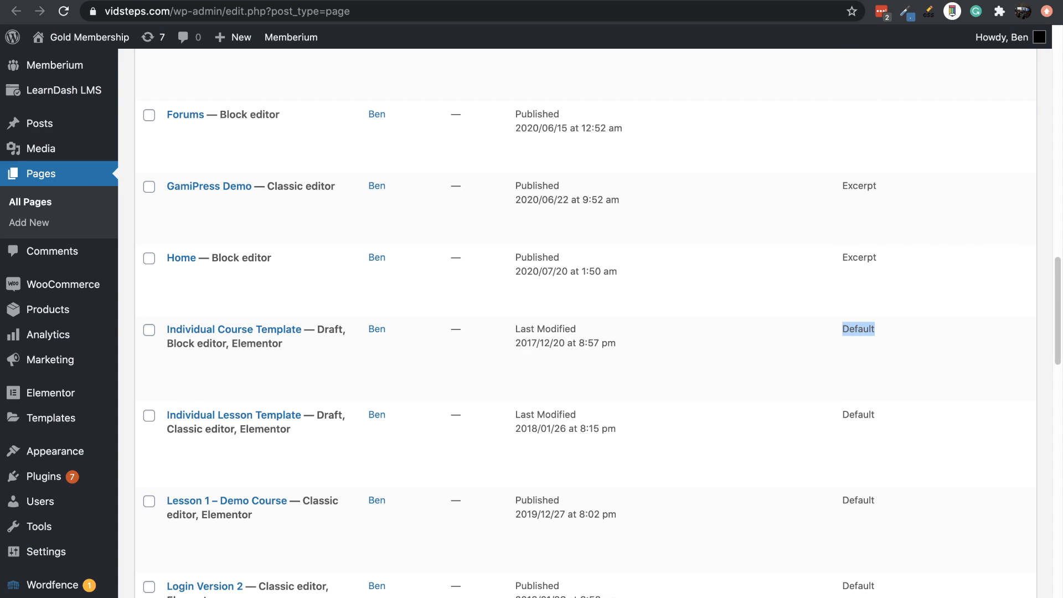
key(ctrl+Tab)
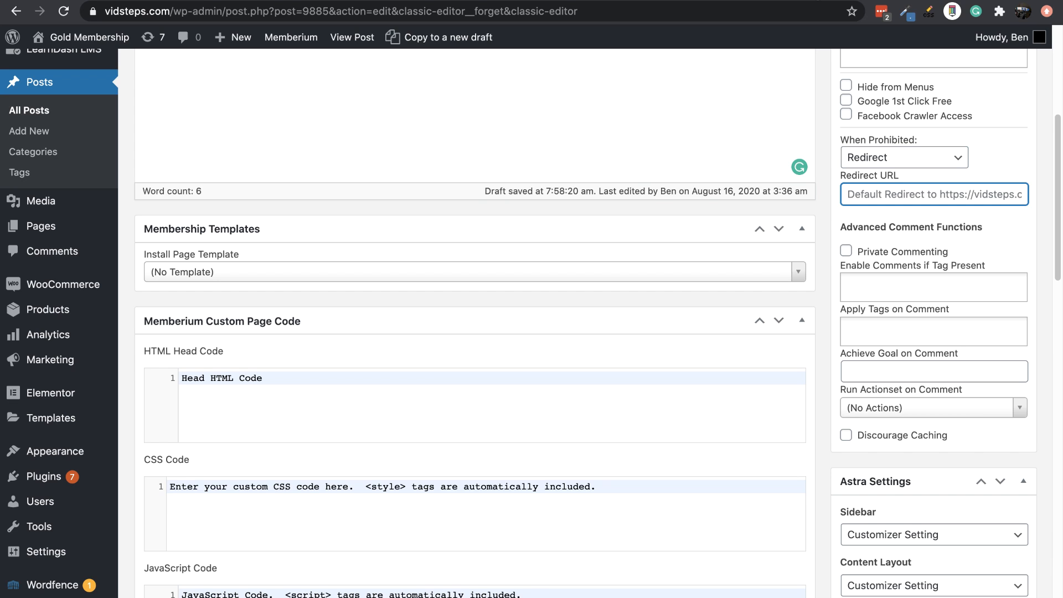
key(ctrl+Tab)
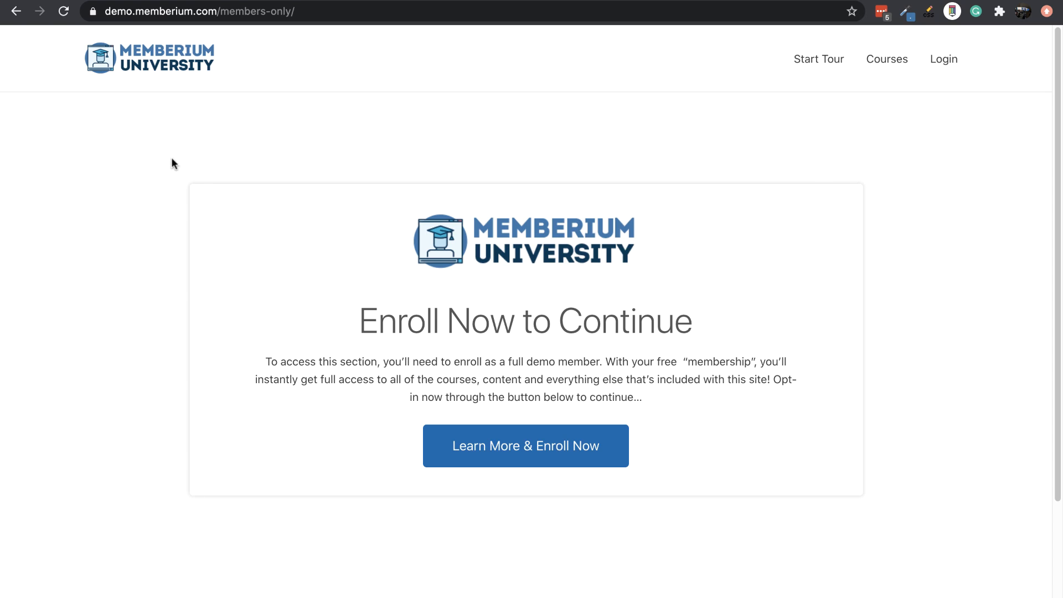
drag(436, 247, 457, 226)
drag(299, 363, 553, 382)
click(553, 384)
drag(221, 11, 310, 13)
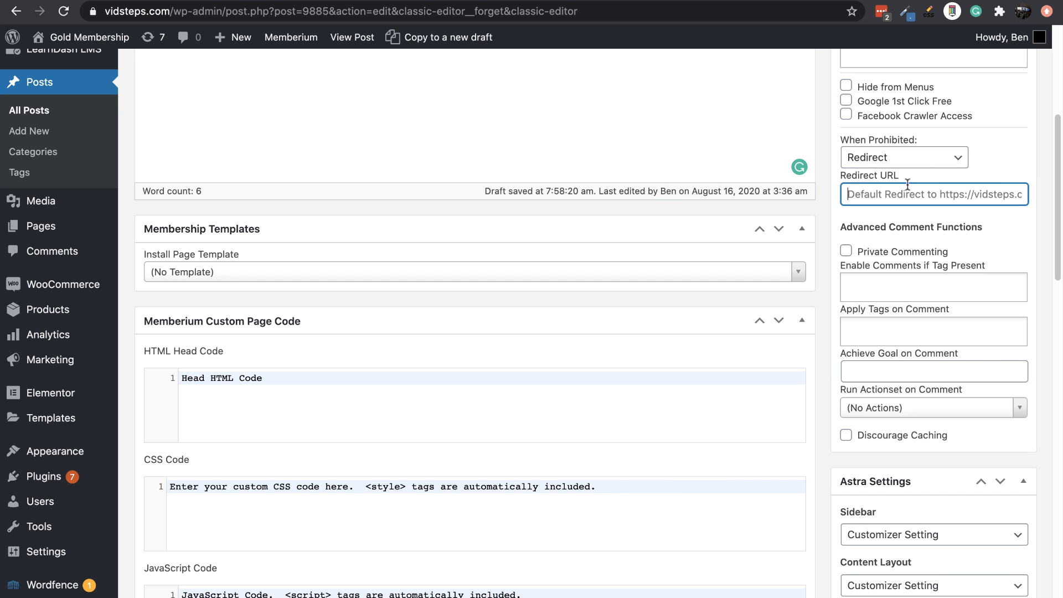
Step: Return the memb_is_post_type post's When Prohibited option to Site Default (Excerpt)
click(883, 157)
click(886, 159)
click(886, 159)
click(886, 159)
click(886, 157)
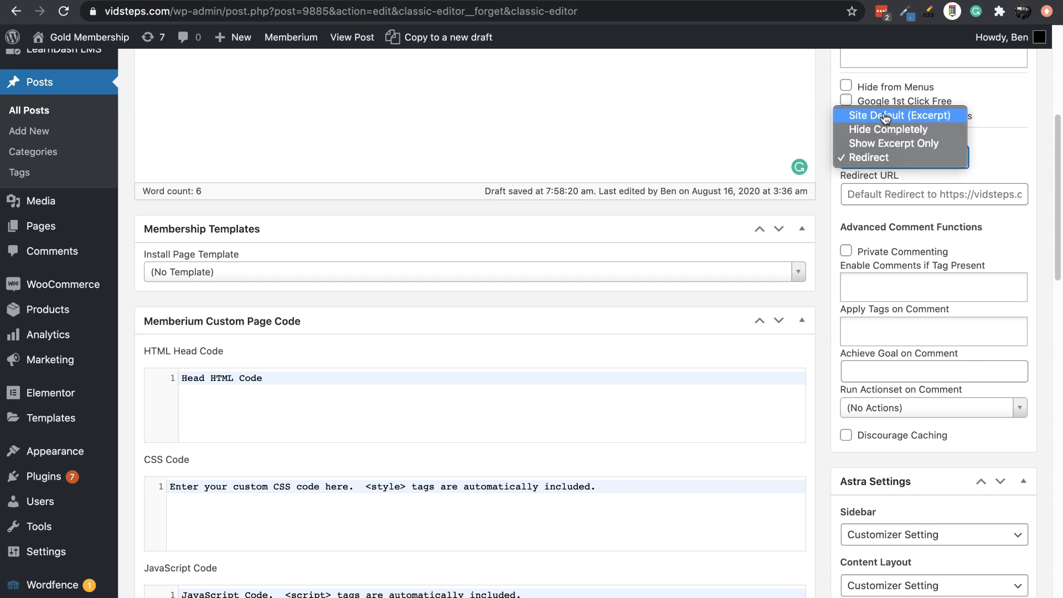
click(900, 115)
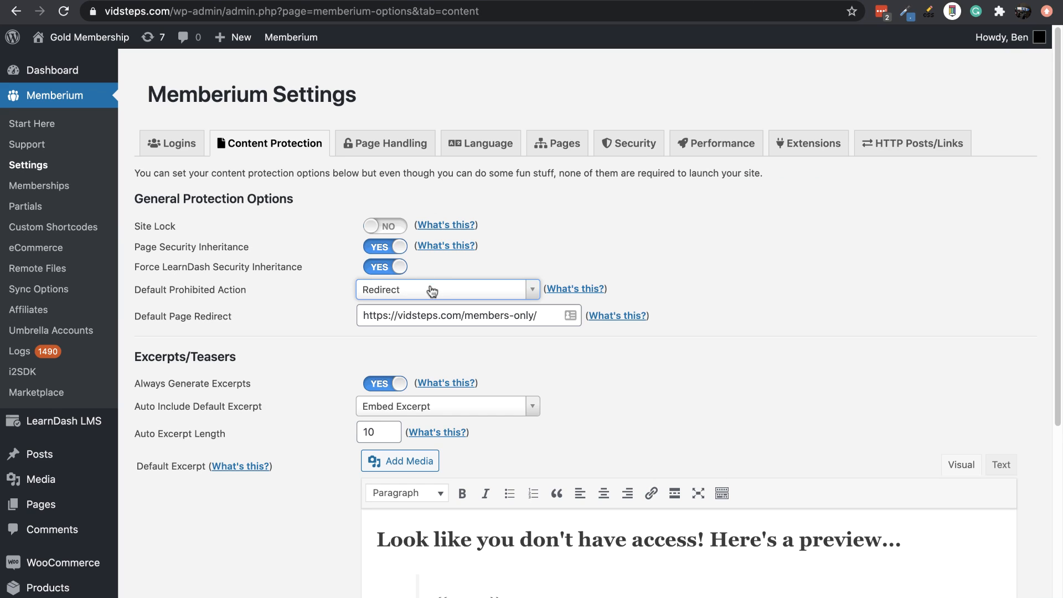
Step: Check the members-only path of the Default Page Redirect and the Excerpts/Teasers settings in Memberium Settings
drag(459, 320, 537, 318)
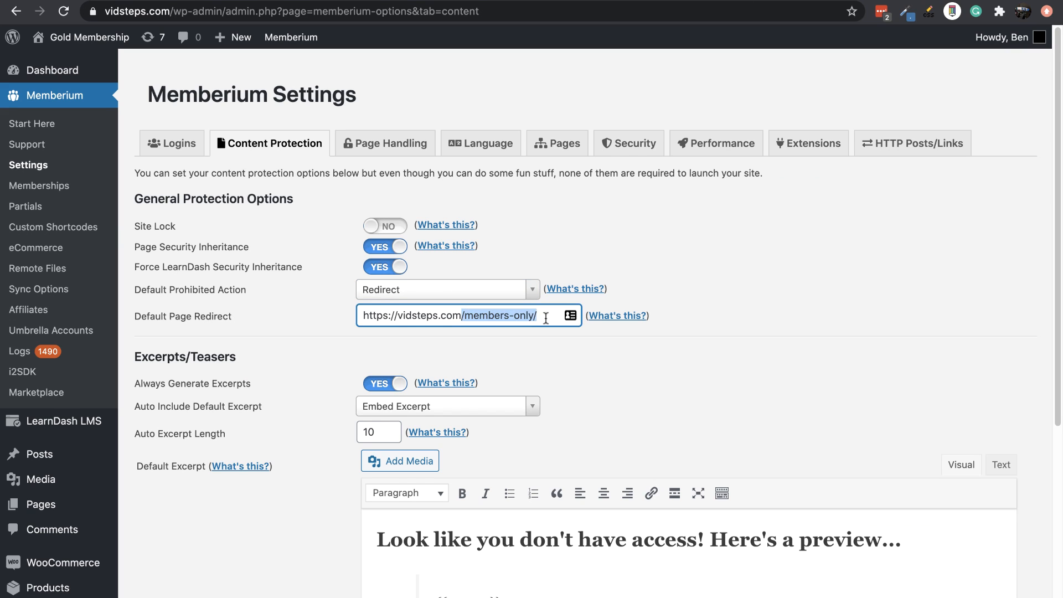
click(543, 316)
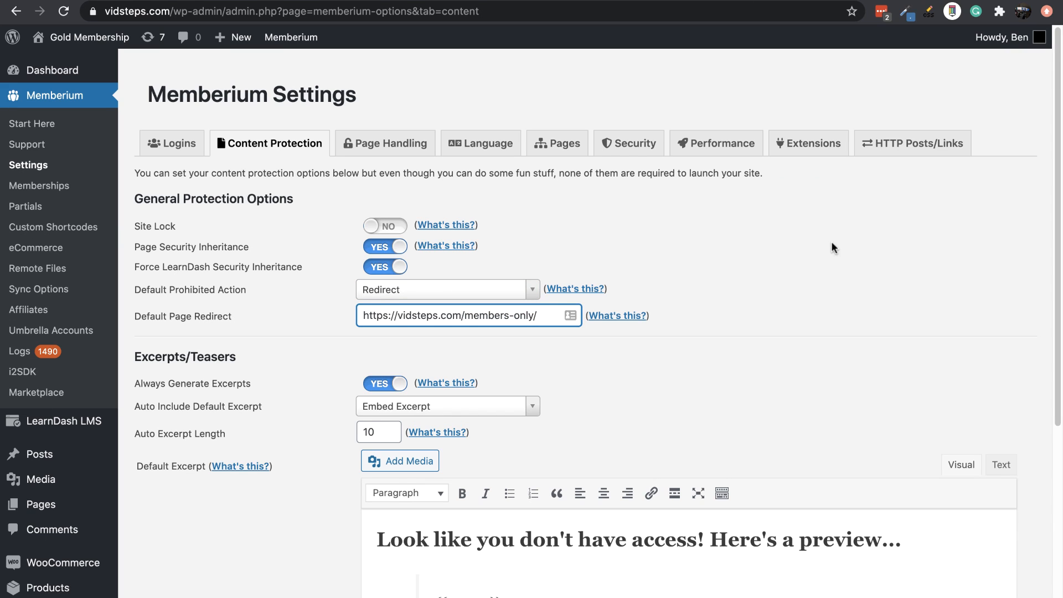
scroll(844, 243, down, 4)
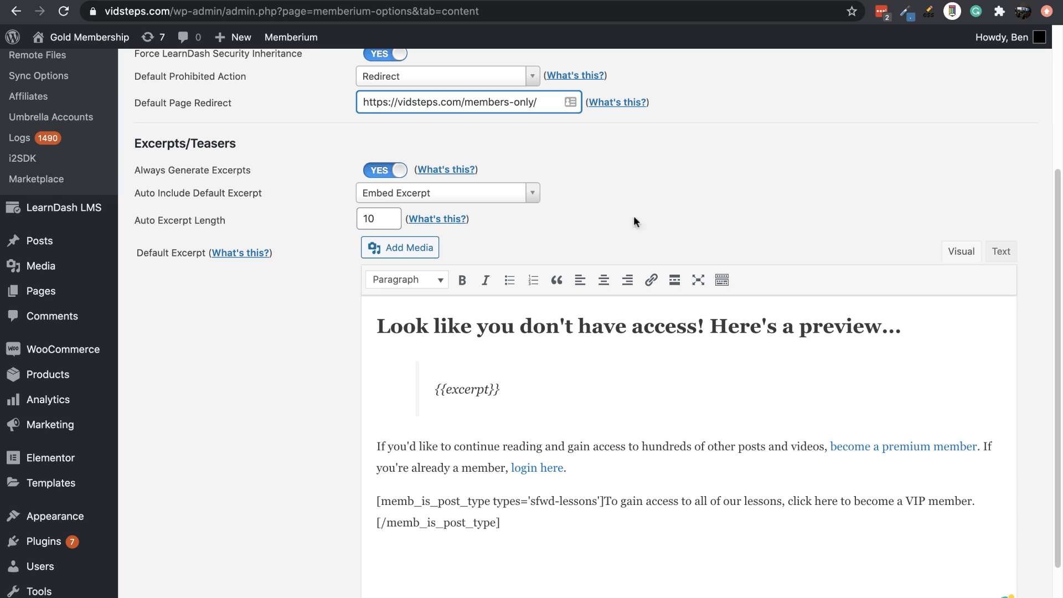